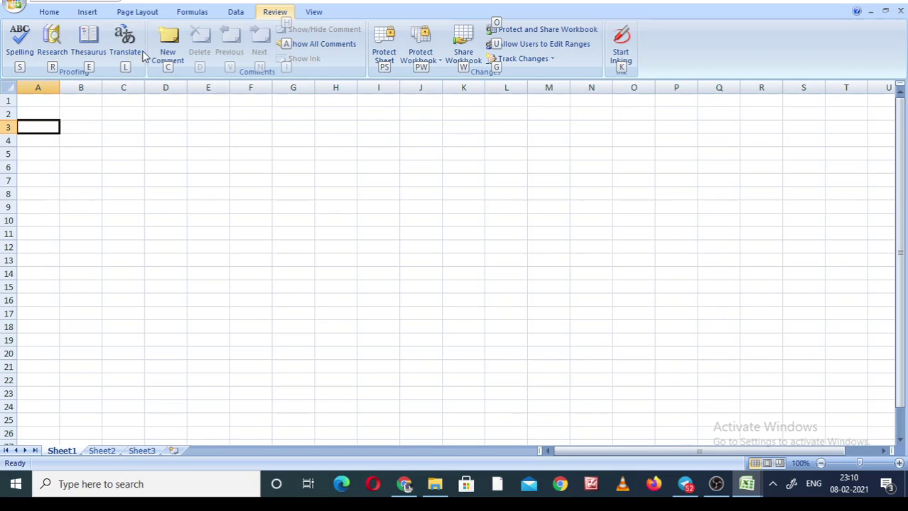
# Step: Look up Microsoft Office Excel 2007 in the Microsoft Office folder of the installed programs list
pyautogui.click(49, 12)
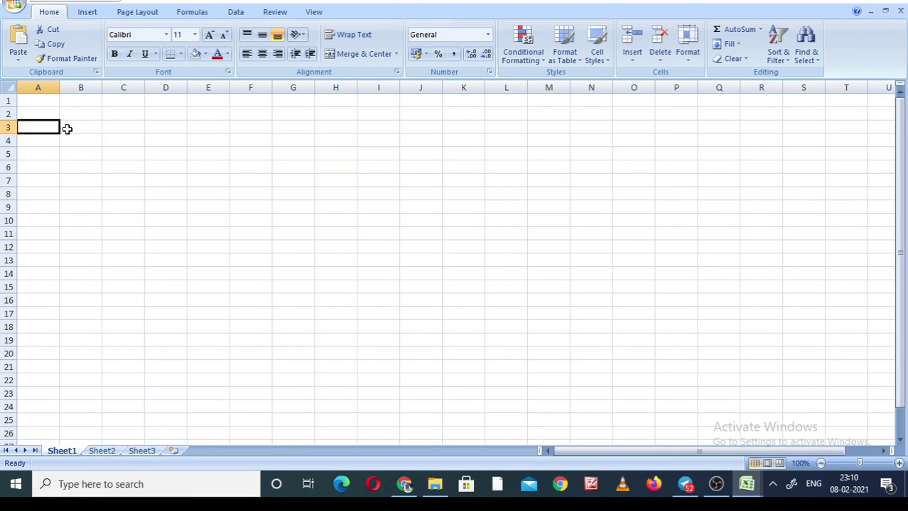
pyautogui.click(15, 485)
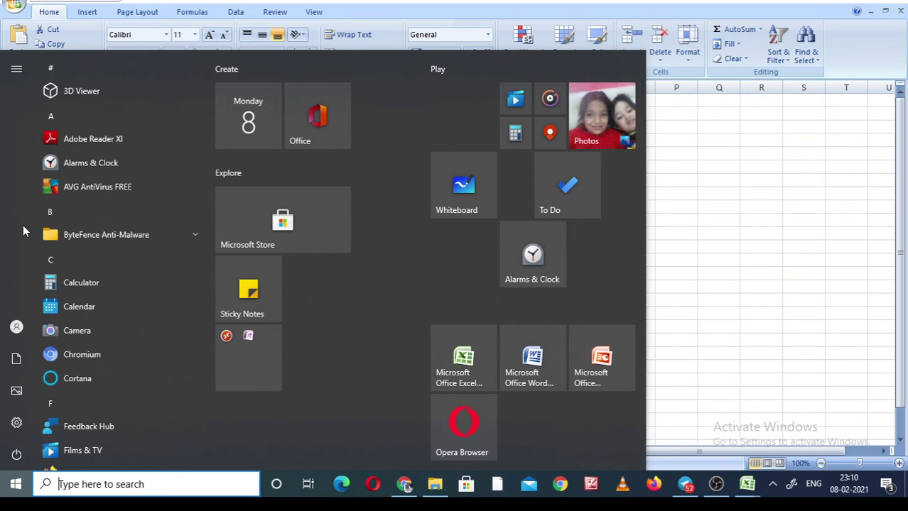
pyautogui.moveTo(16, 426)
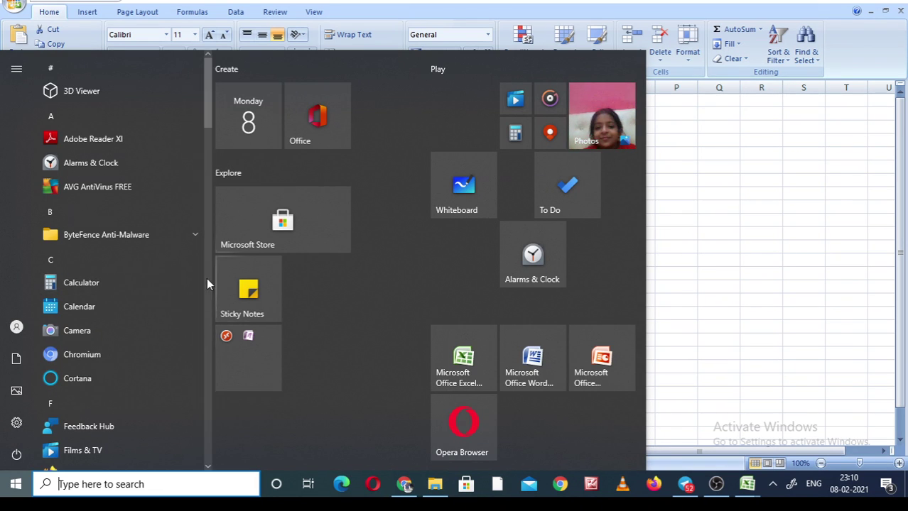
pyautogui.scroll(-5, 208, 281)
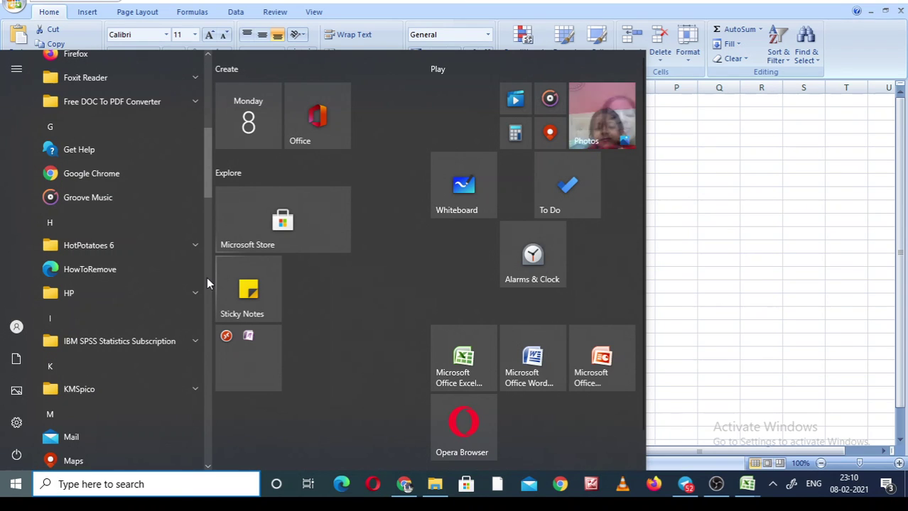
pyautogui.scroll(-5, 207, 283)
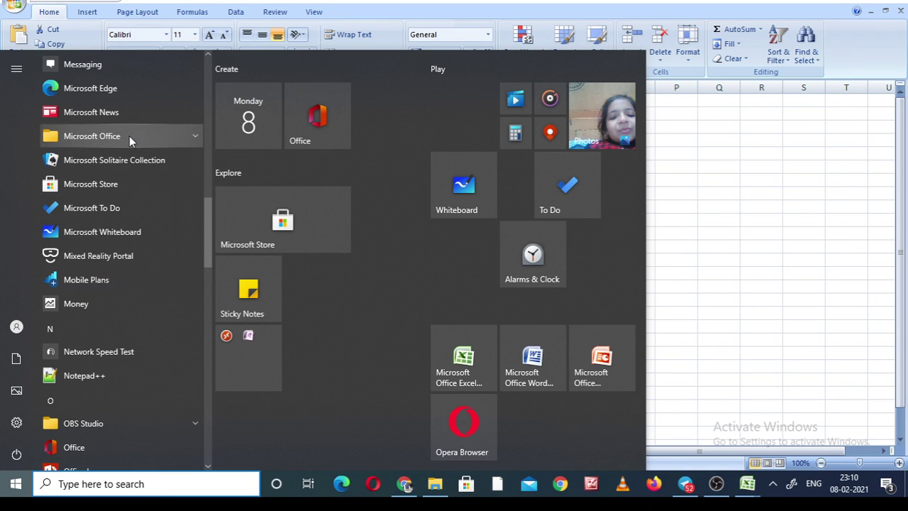
pyautogui.click(195, 135)
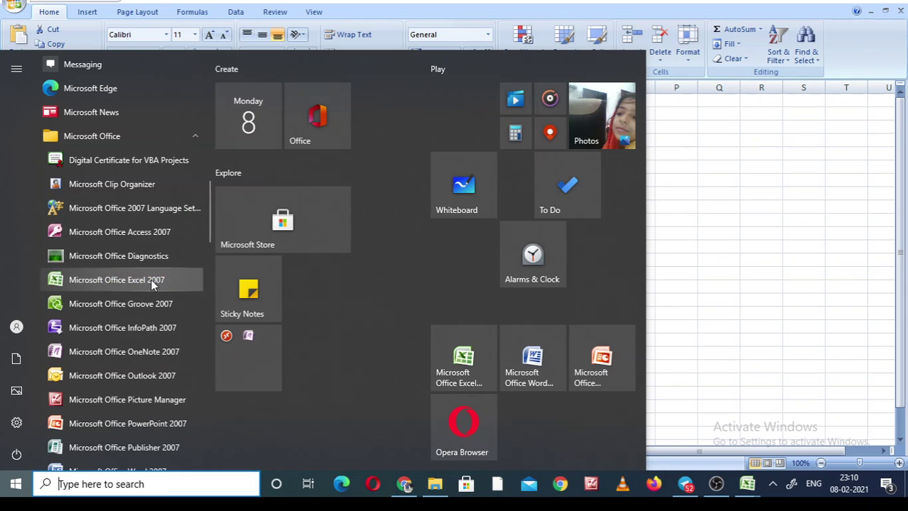
pyautogui.click(717, 246)
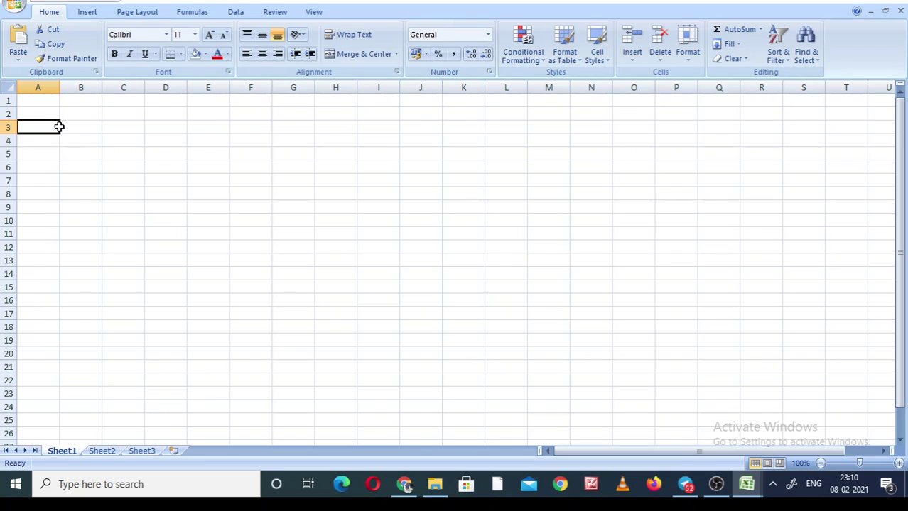
# Step: Enter the sample text "kcxlkcl;kv cl;xkv ;cx" in cell H5 and "cmx,. Mx, mcx,." in cell H6
pyautogui.click(15, 7)
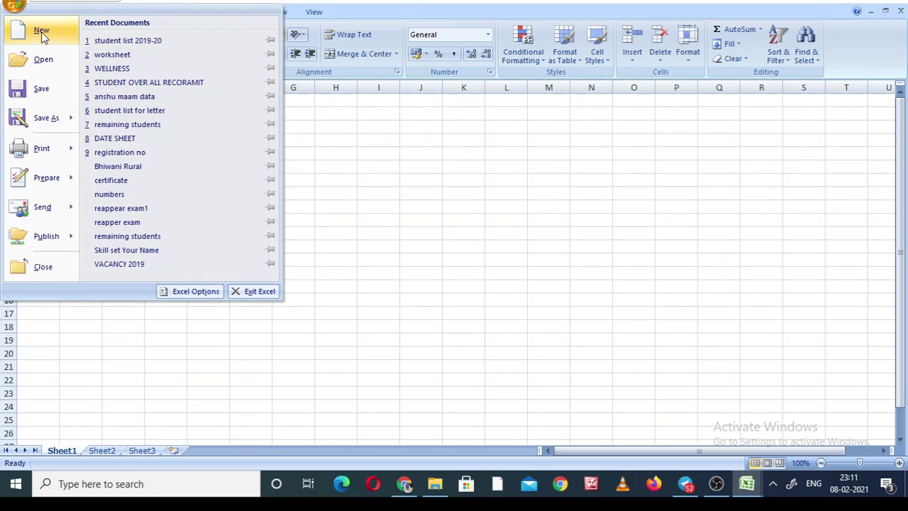
pyautogui.click(348, 154)
pyautogui.click(347, 154)
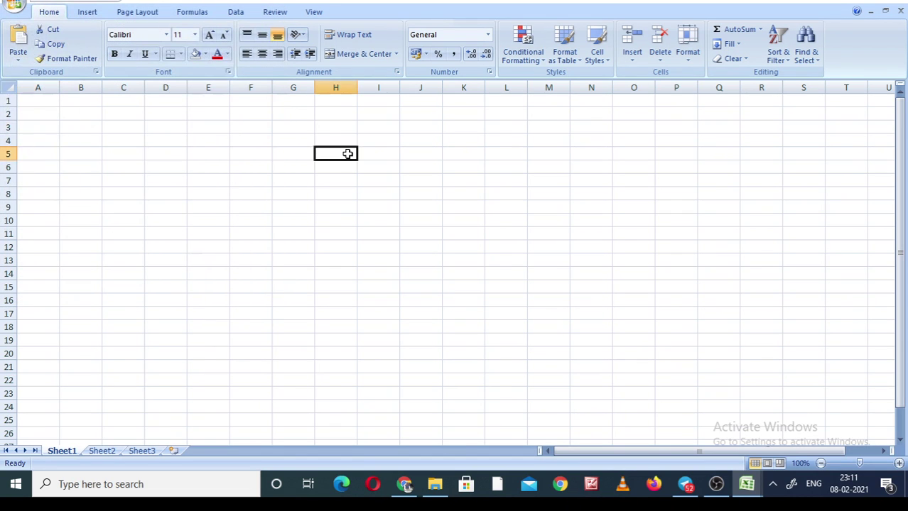
pyautogui.write('kcxlkcv cl;xkv ;cx')
pyautogui.press('Return')
pyautogui.write('cmx,. Mx, mcx,.')
pyautogui.press('Return')
pyautogui.press('Return')
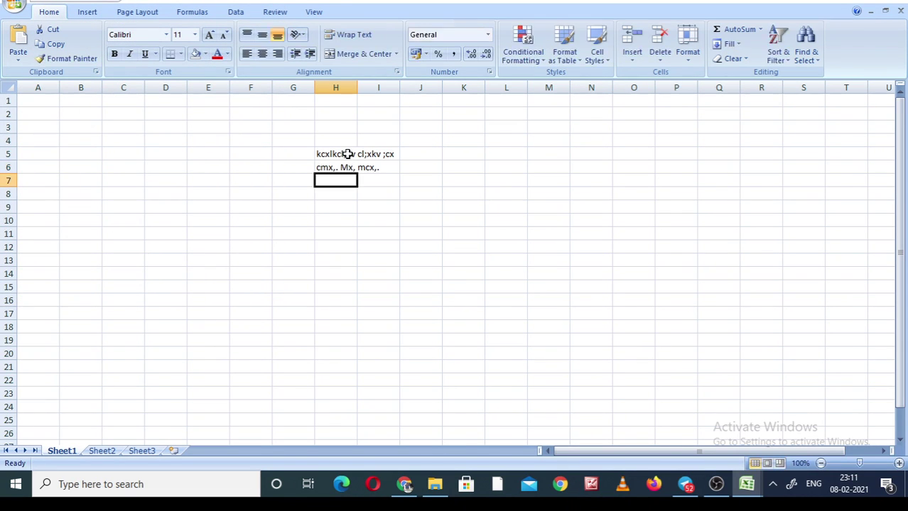
# Step: Enter "cx vmxcmcx,.mxc,.mv" in cell H9 and "c,m,.cx,.cm" in cell H10
pyautogui.write('cx vmxcmcx,.mxc,.mv')
pyautogui.press('Return')
pyautogui.write('c,m,.cx,.cm')
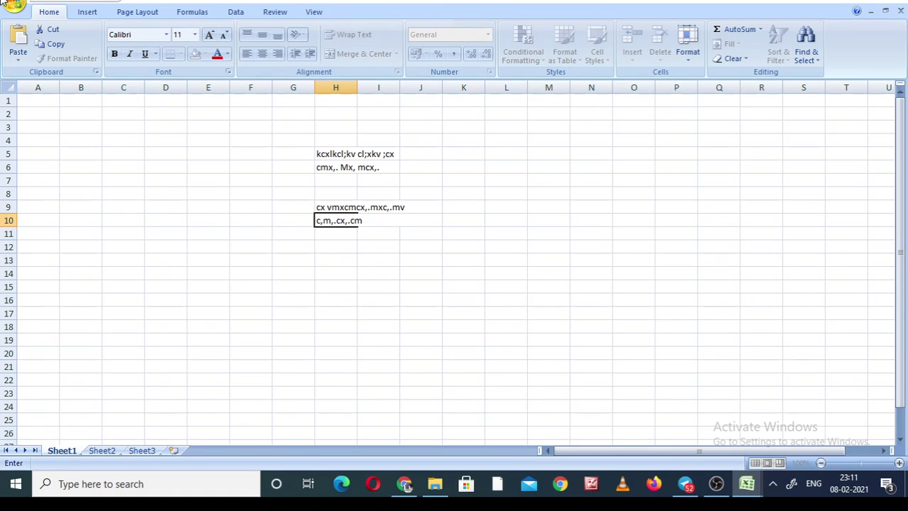
pyautogui.click(14, 8)
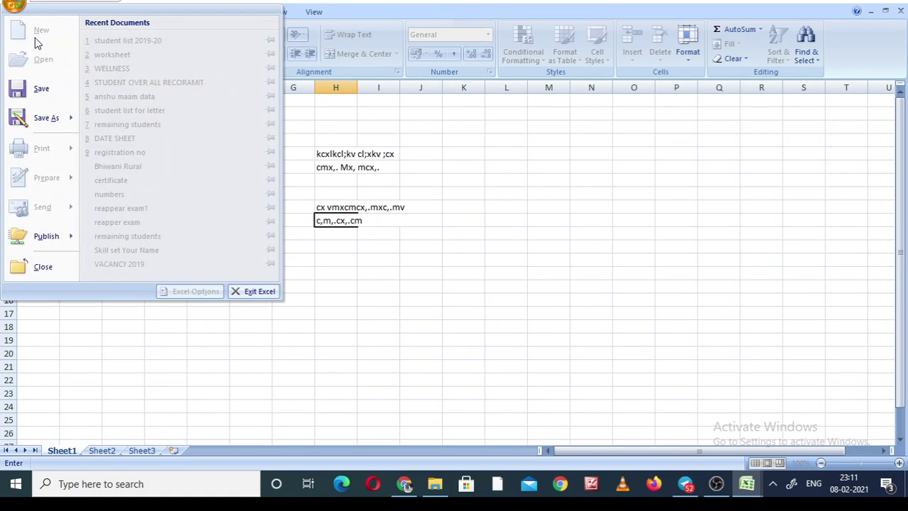
pyautogui.click(363, 304)
pyautogui.click(213, 260)
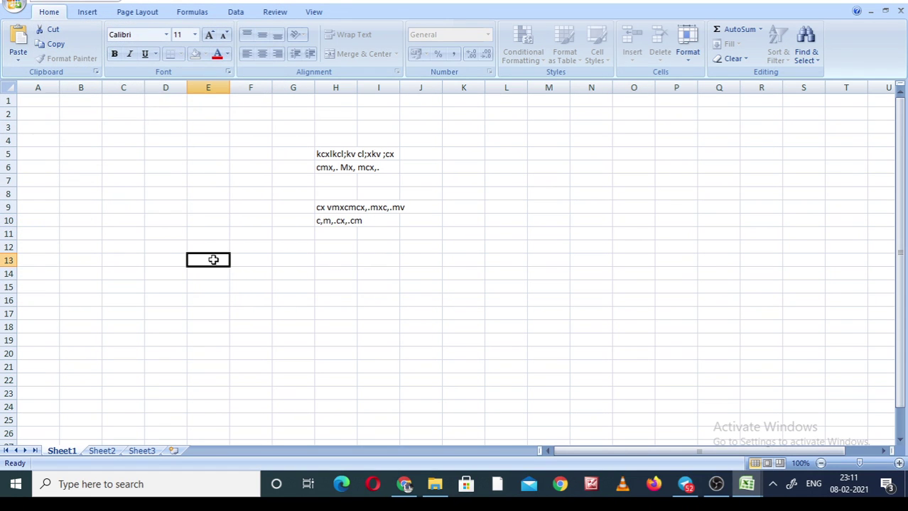
# Step: Create a new workbook from the Blank Workbook template and close it again
pyautogui.click(14, 7)
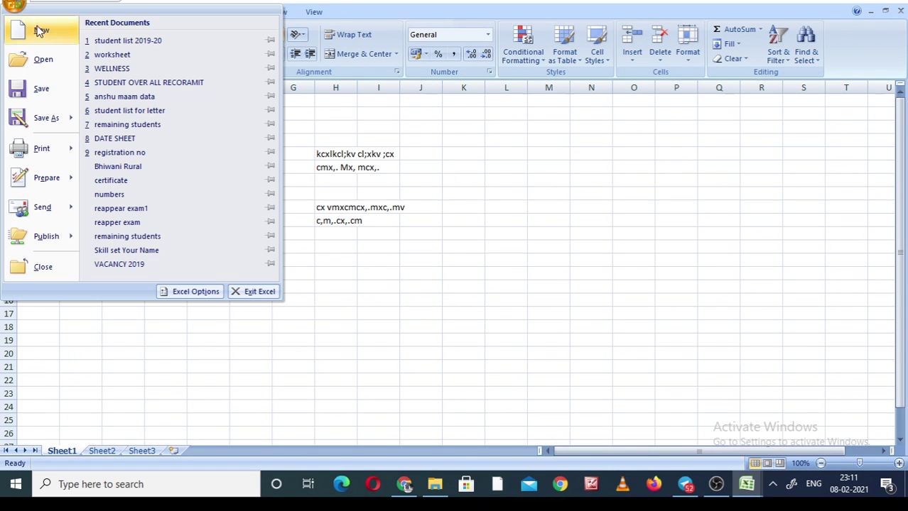
pyautogui.click(40, 29)
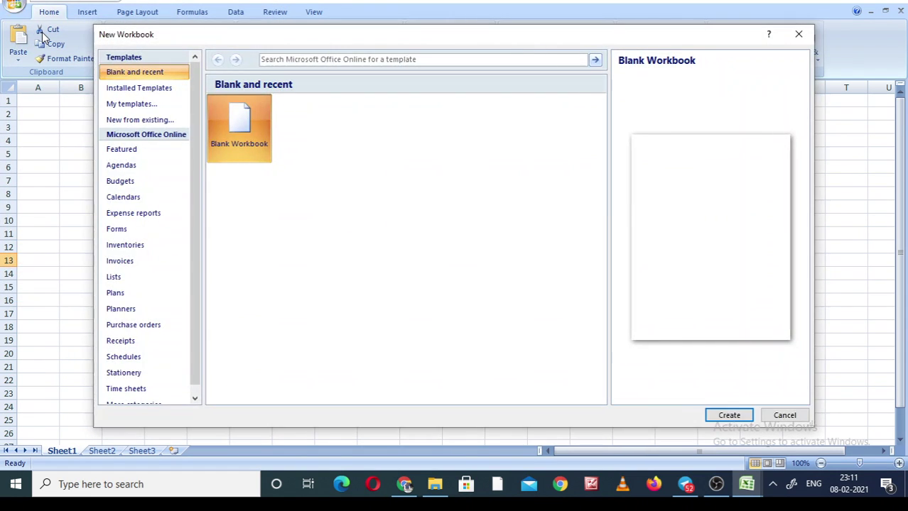
pyautogui.doubleClick(239, 121)
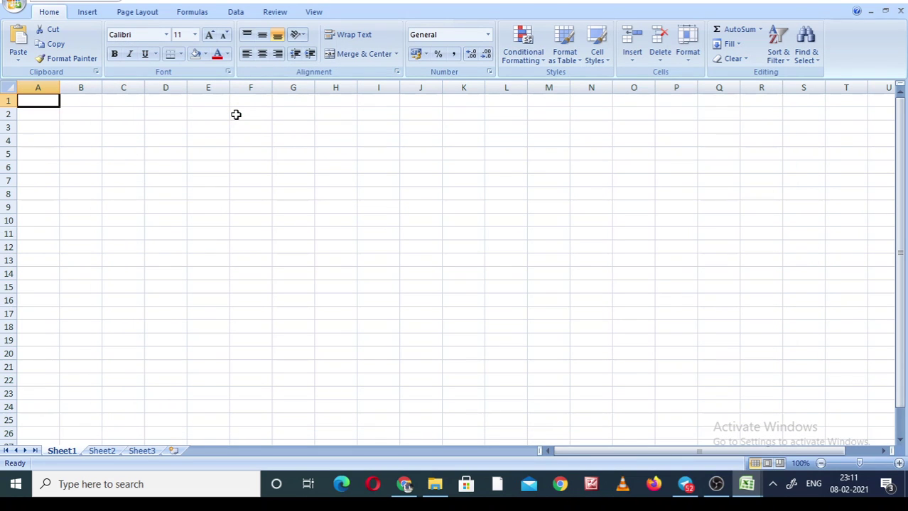
pyautogui.hotkey('ctrl', 'w')
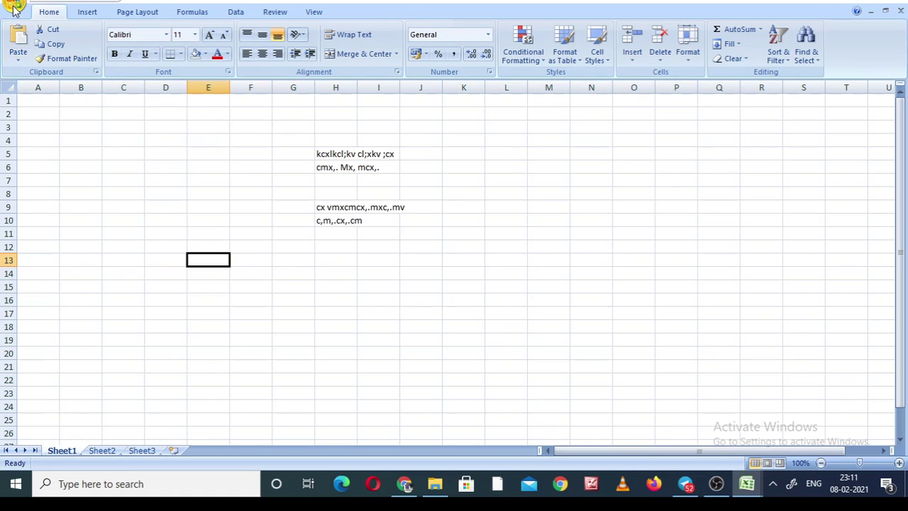
# Step: Insert two new worksheets after Sheet3
pyautogui.click(98, 453)
pyautogui.click(141, 452)
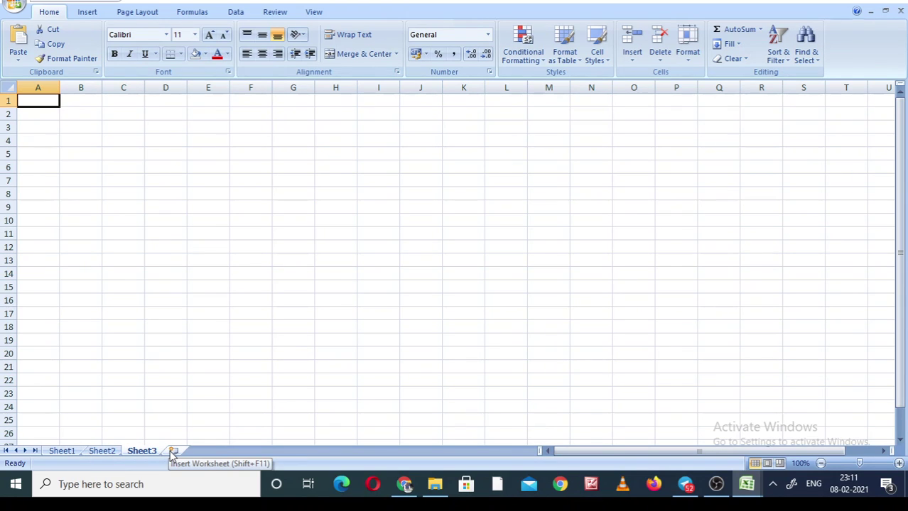
pyautogui.click(173, 453)
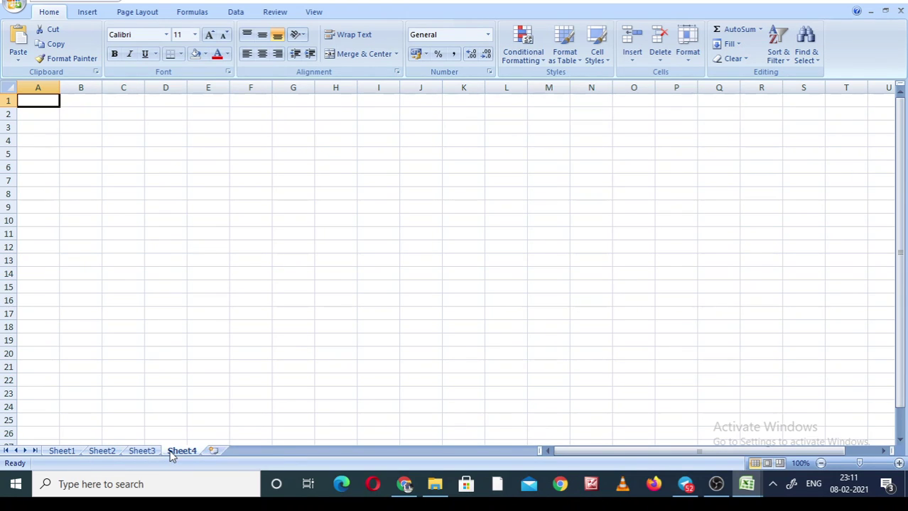
pyautogui.click(211, 451)
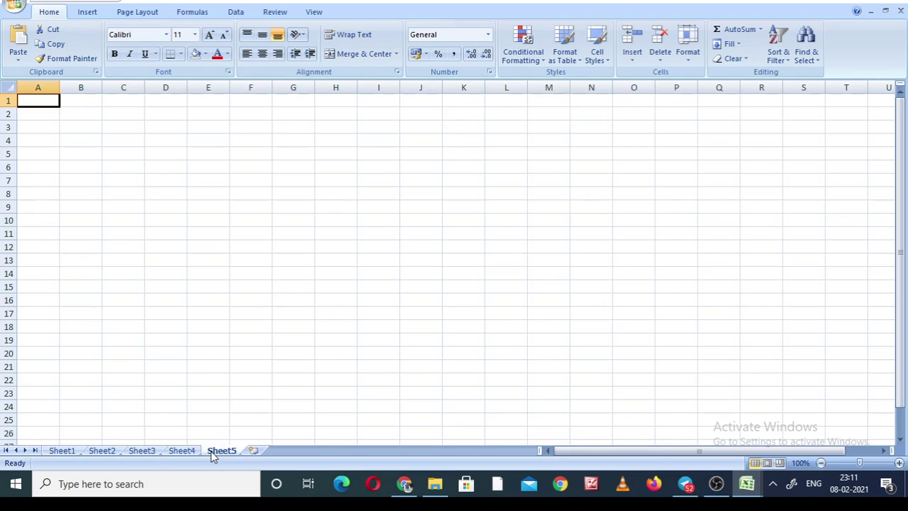
# Step: Rename the worksheet Sheet1 as Section-A
pyautogui.click(61, 452)
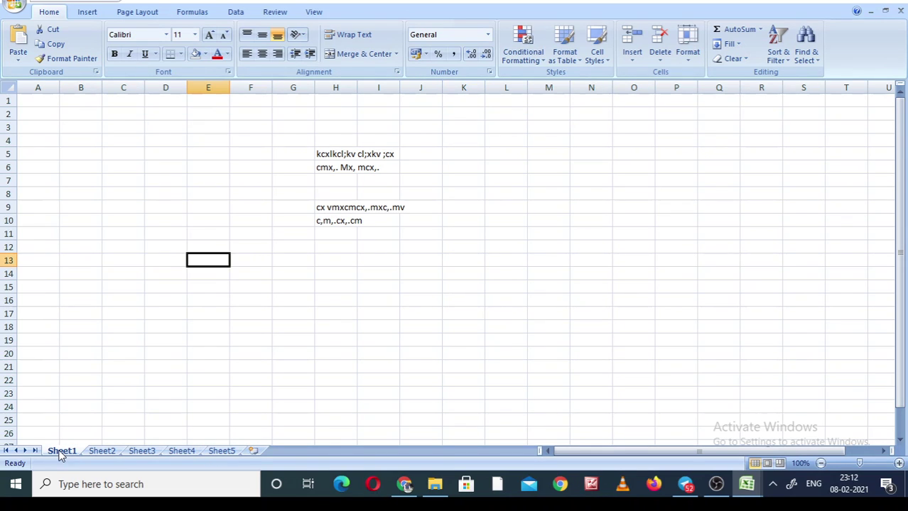
pyautogui.rightClick(61, 453)
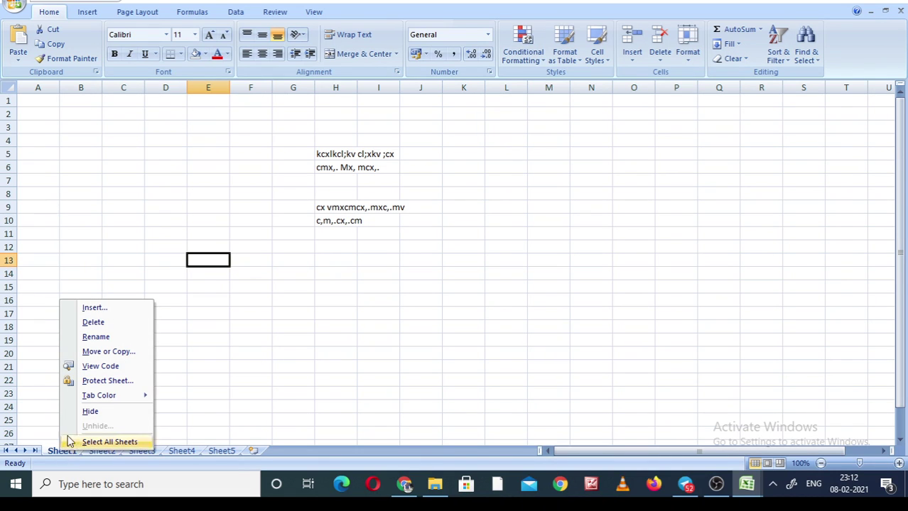
pyautogui.click(91, 338)
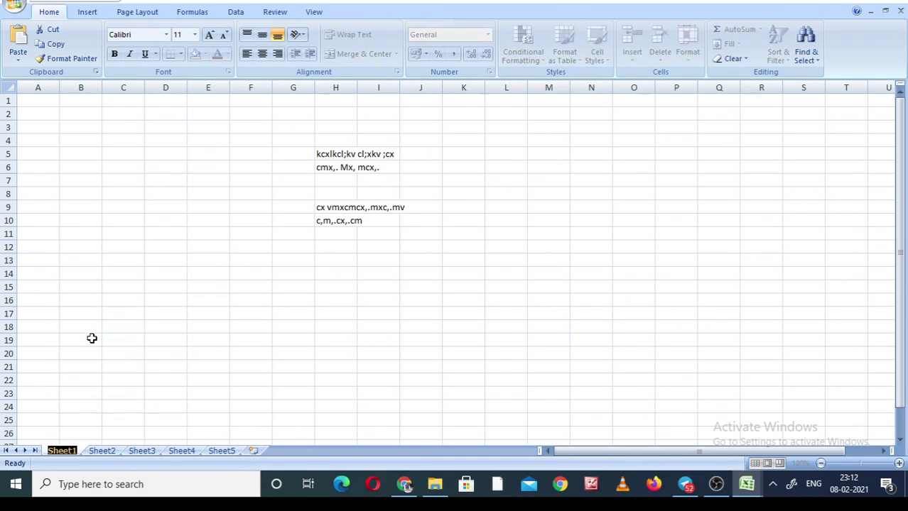
pyautogui.write('Sec')
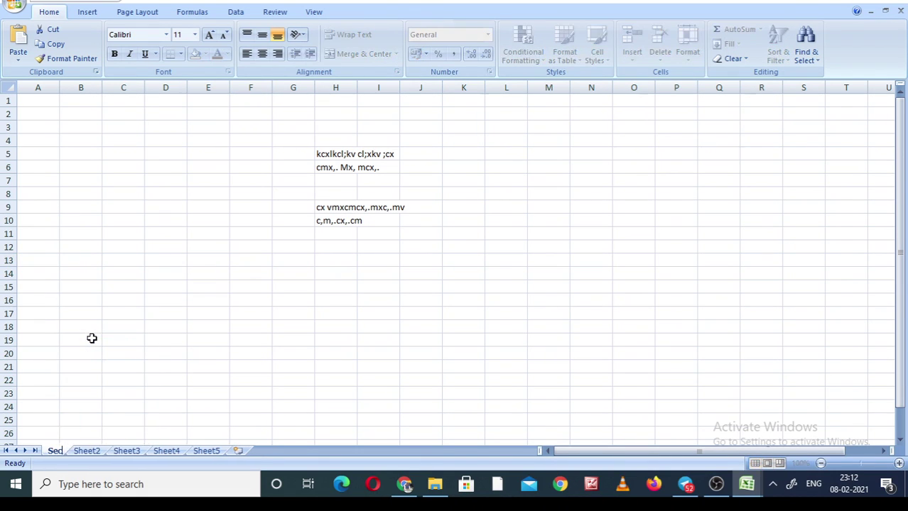
pyautogui.write('tion-')
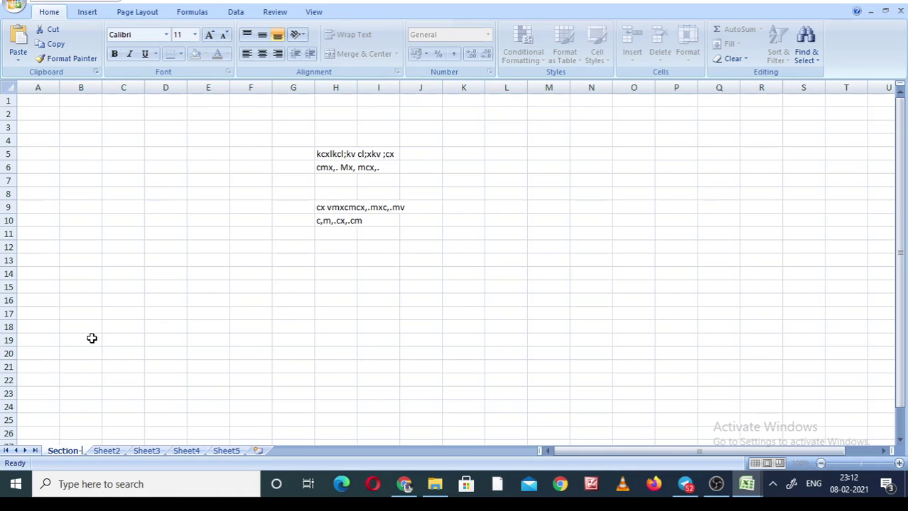
pyautogui.write('A')
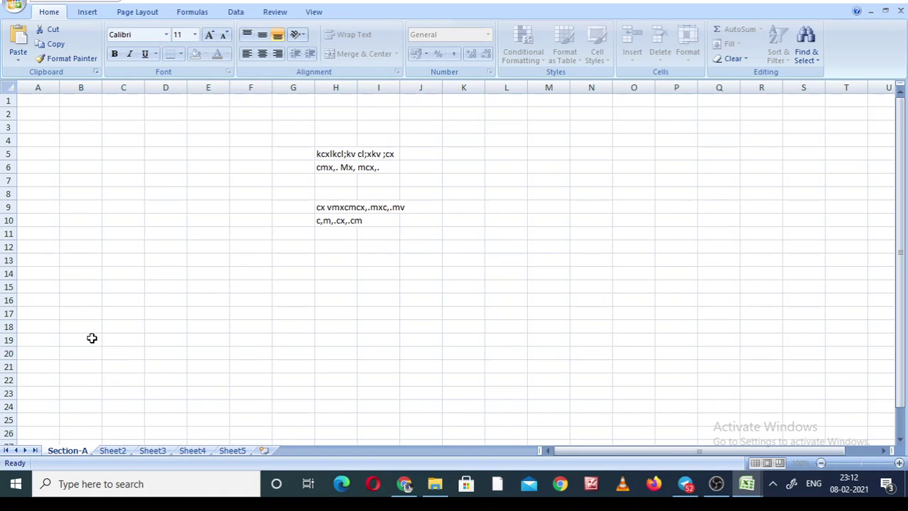
pyautogui.click(76, 276)
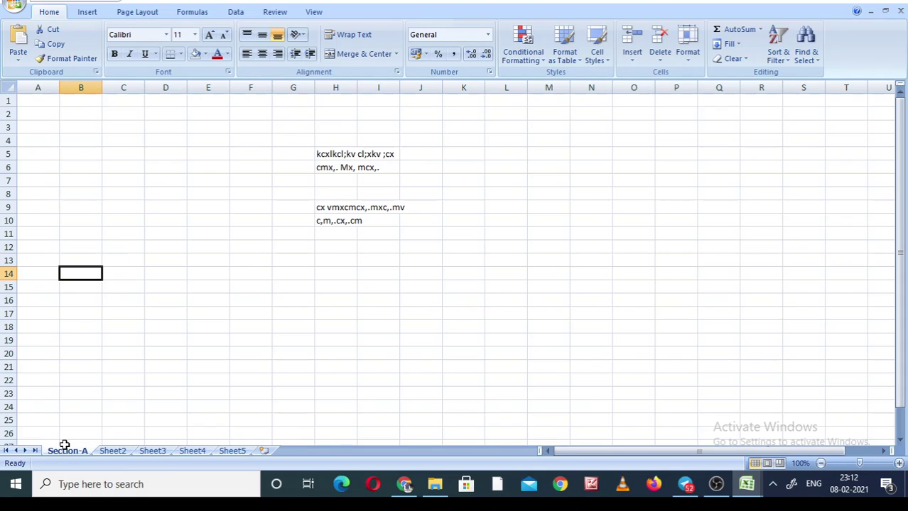
pyautogui.click(112, 453)
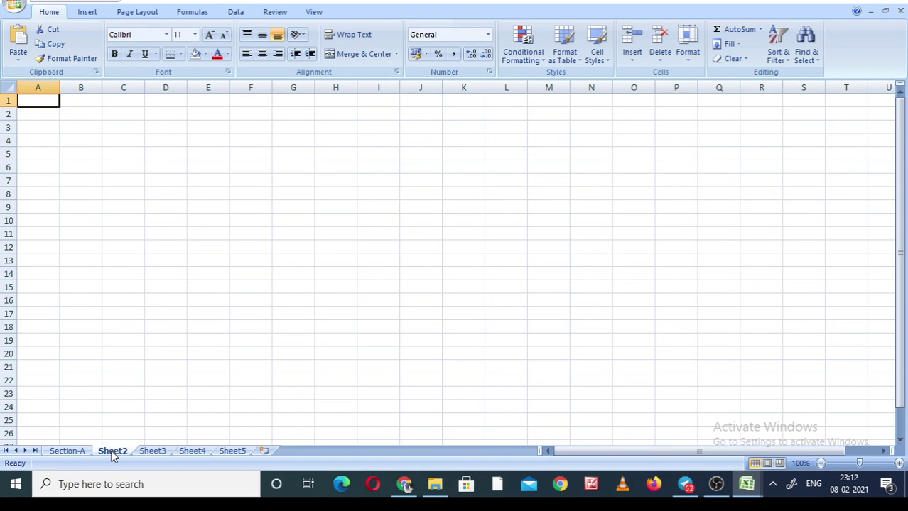
pyautogui.rightClick(112, 453)
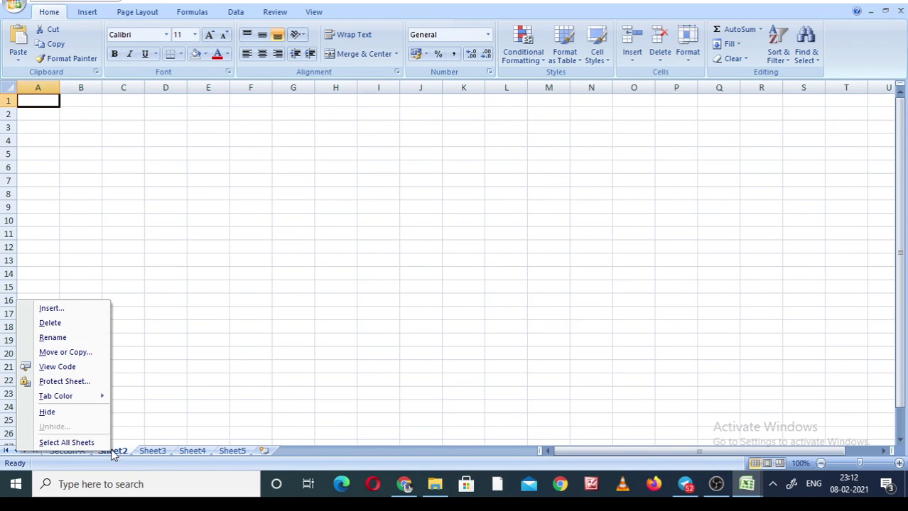
pyautogui.click(40, 139)
# Step: Choose the existing BANK DETAILS workbook in the Documents folder for opening, and cancel without opening it
pyautogui.click(15, 6)
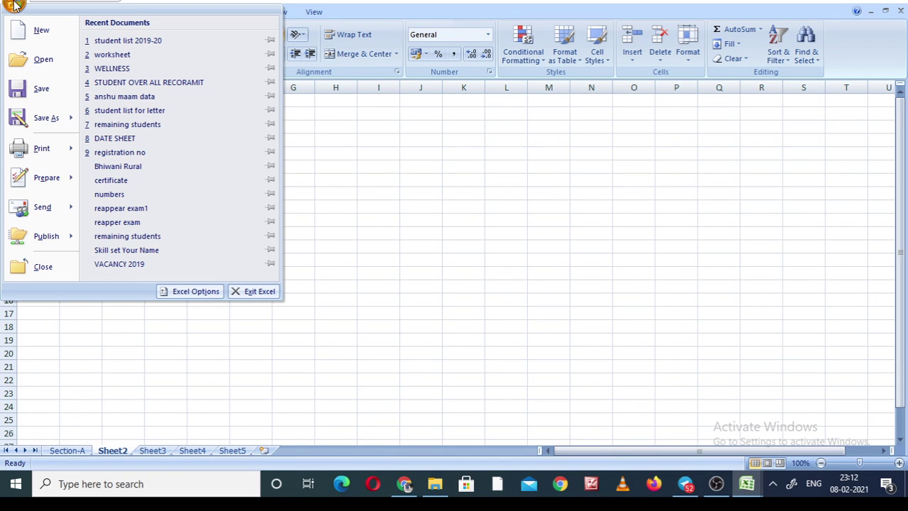
pyautogui.click(43, 59)
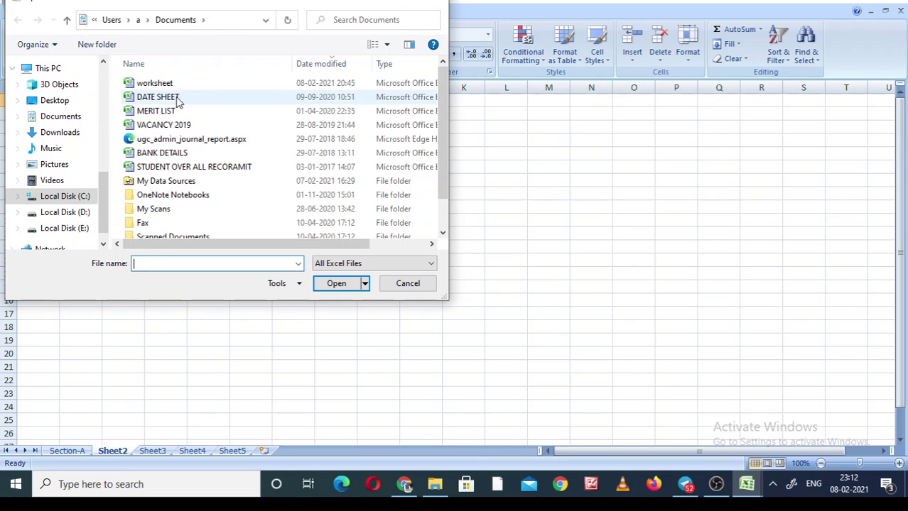
pyautogui.click(190, 155)
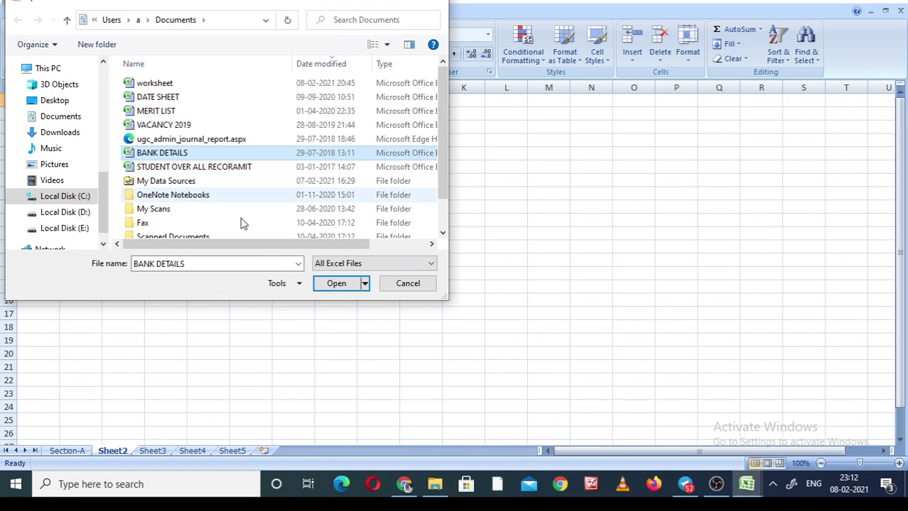
pyautogui.click(398, 288)
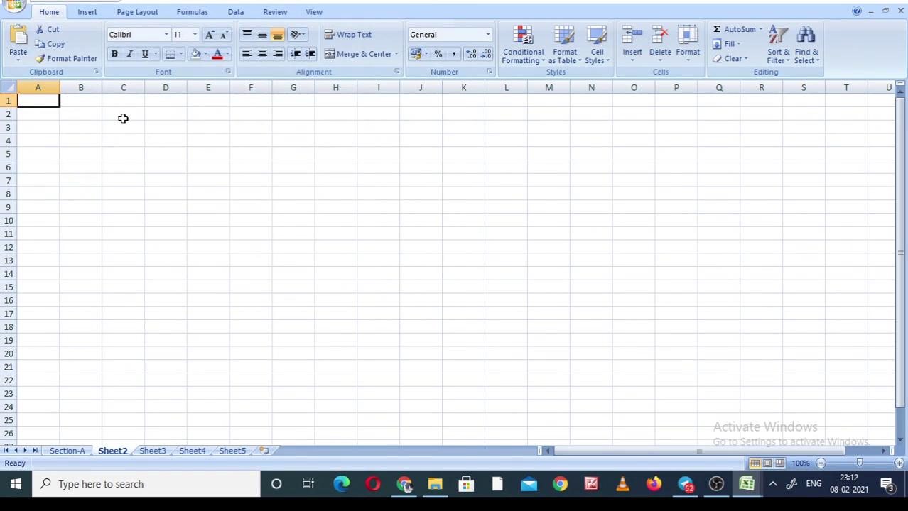
pyautogui.click(16, 6)
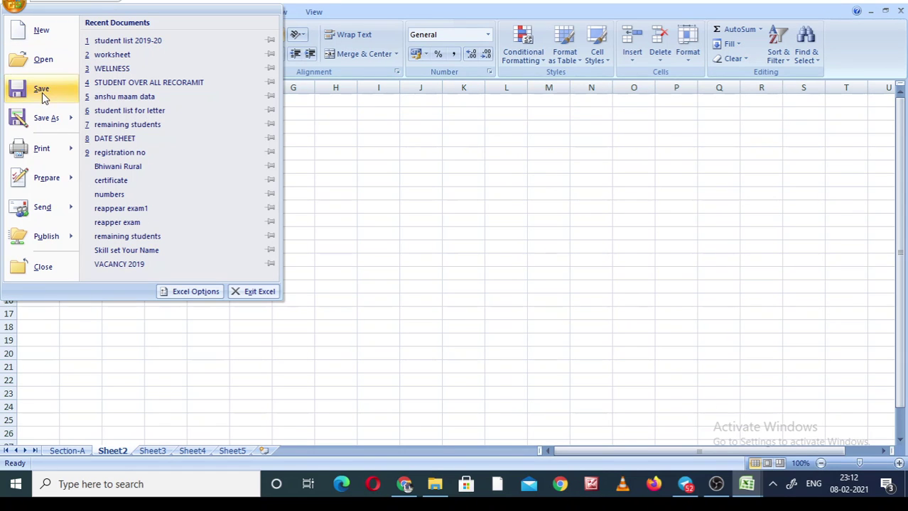
pyautogui.click(421, 199)
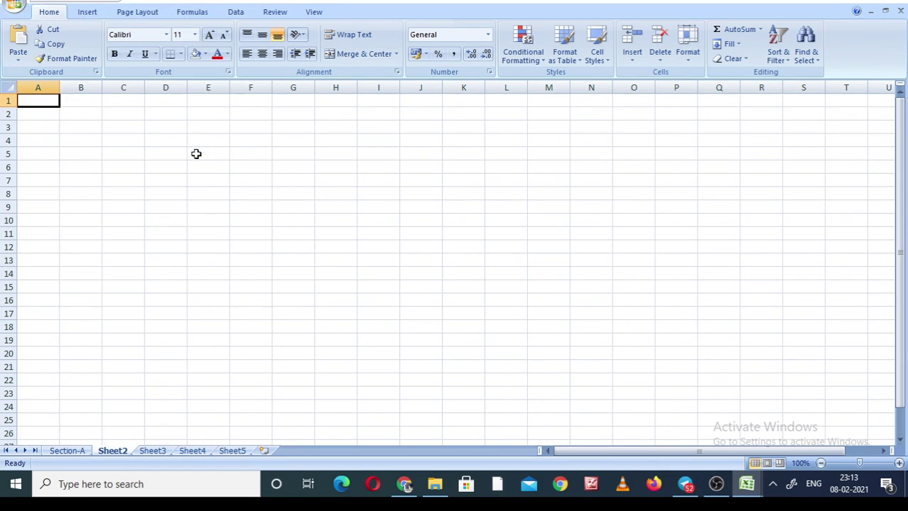
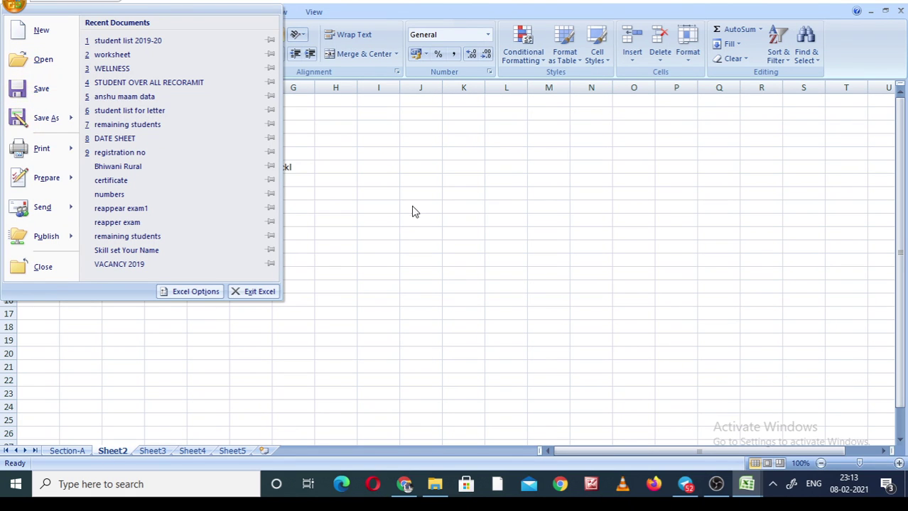
# Step: Create a new workbook from the Blank Workbook template and enter dcopvfopfdigvofpdigv in cell E6
pyautogui.click(40, 33)
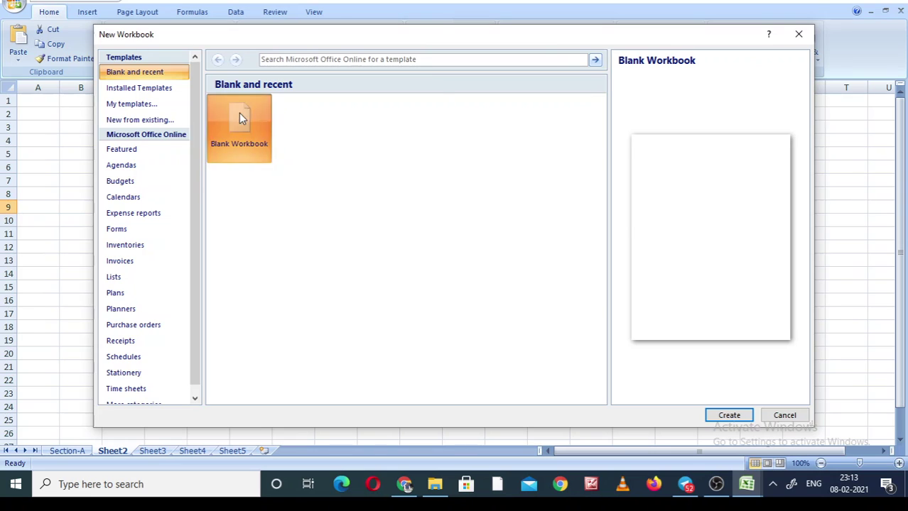
pyautogui.doubleClick(239, 116)
pyautogui.click(214, 167)
pyautogui.write('dcopvfopfdigvofpdigv')
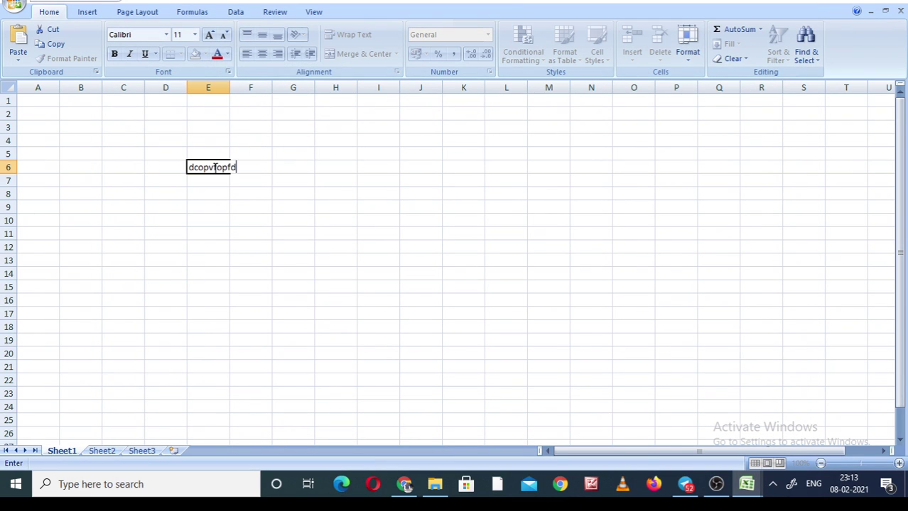
# Step: Save the new workbook as wellness2 in the 11th class folder on the Desktop, using the Excel Workbook type
pyautogui.click(15, 6)
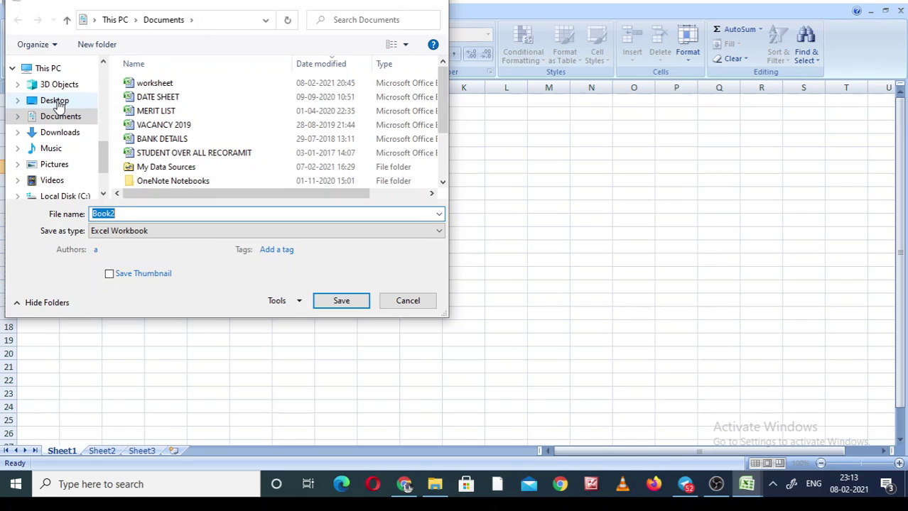
pyautogui.click(56, 103)
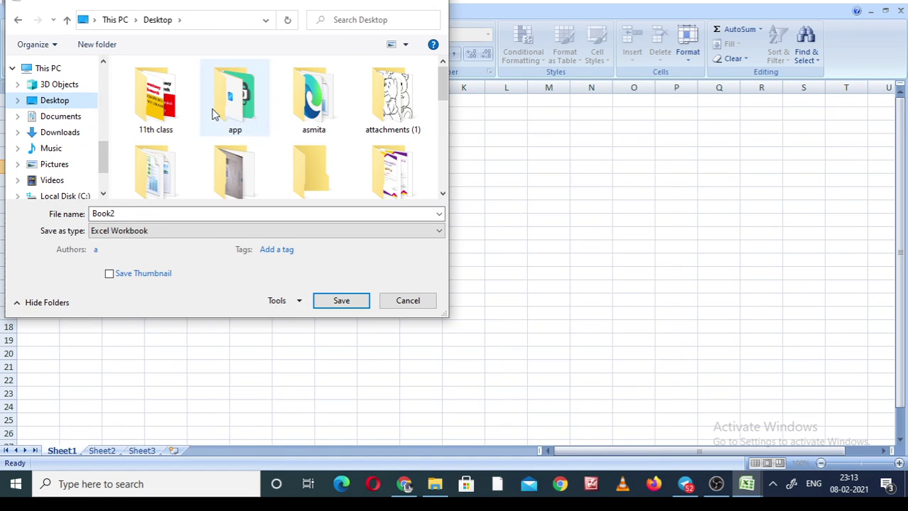
pyautogui.click(164, 103)
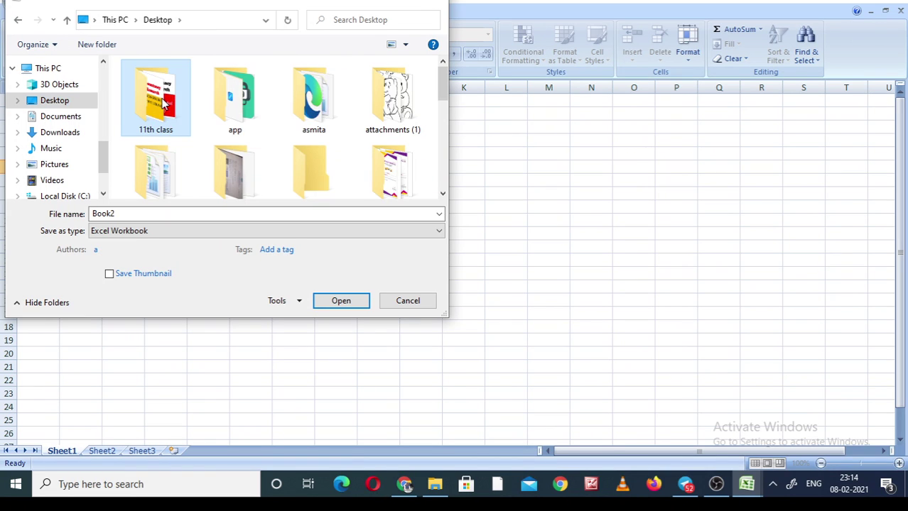
pyautogui.doubleClick(164, 103)
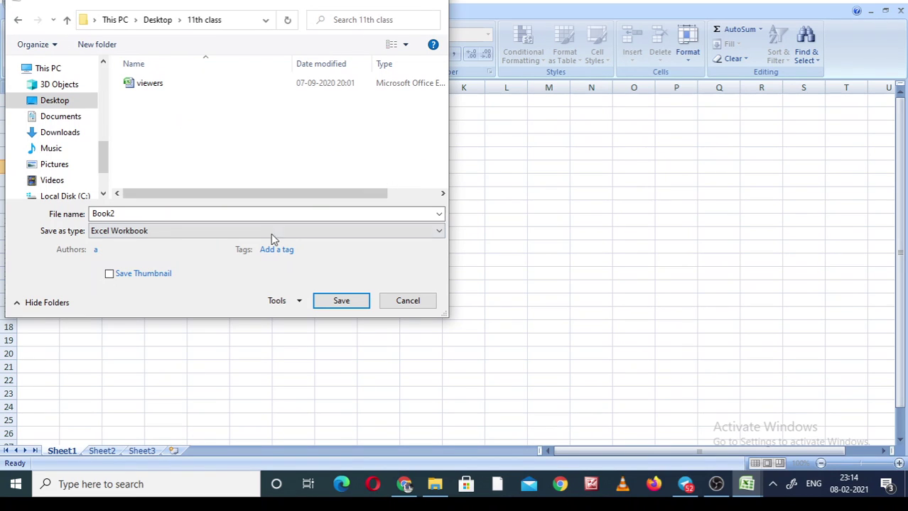
pyautogui.doubleClick(205, 216)
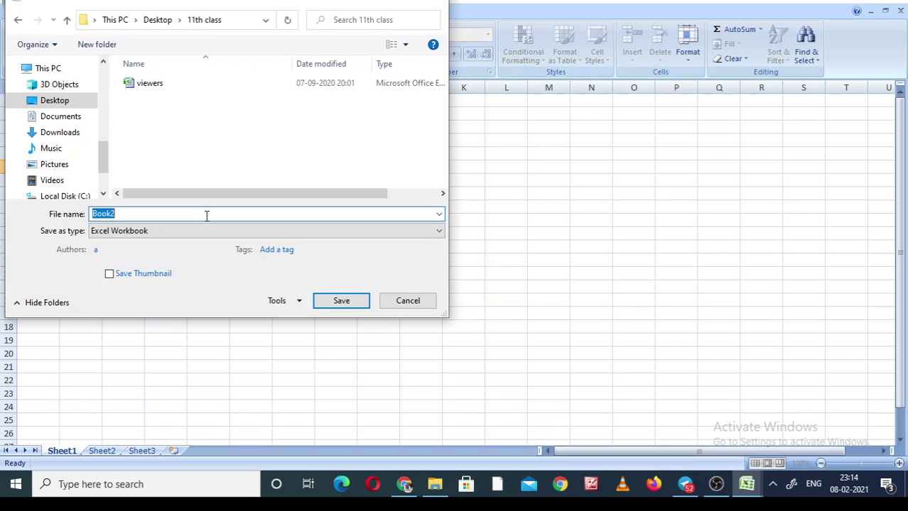
pyautogui.write('wellnes')
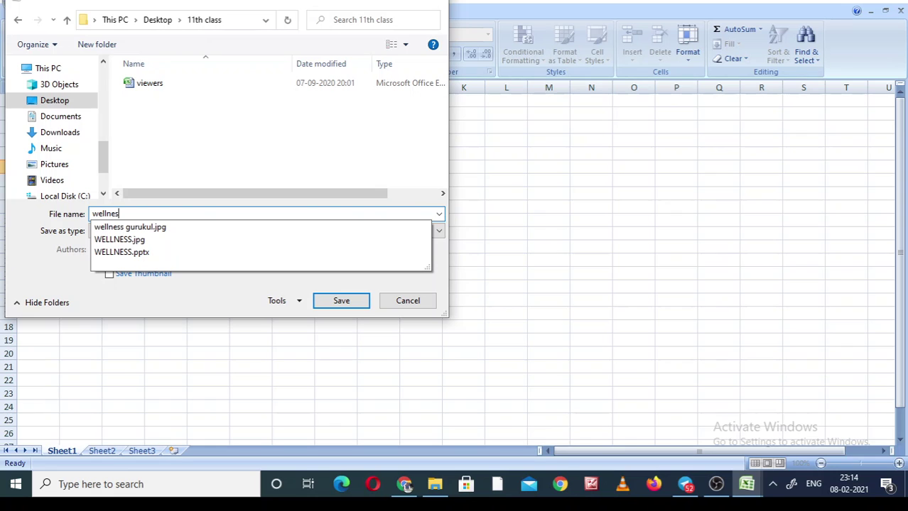
pyautogui.write('s2')
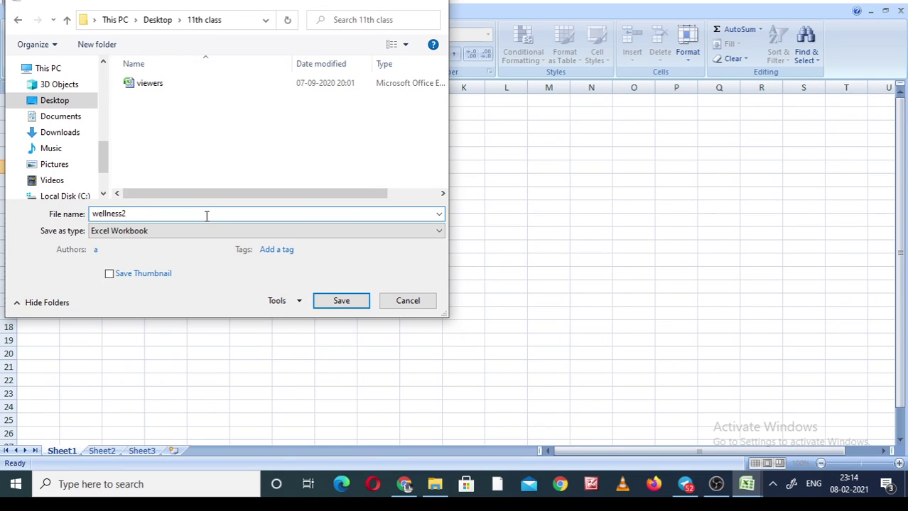
pyautogui.click(351, 307)
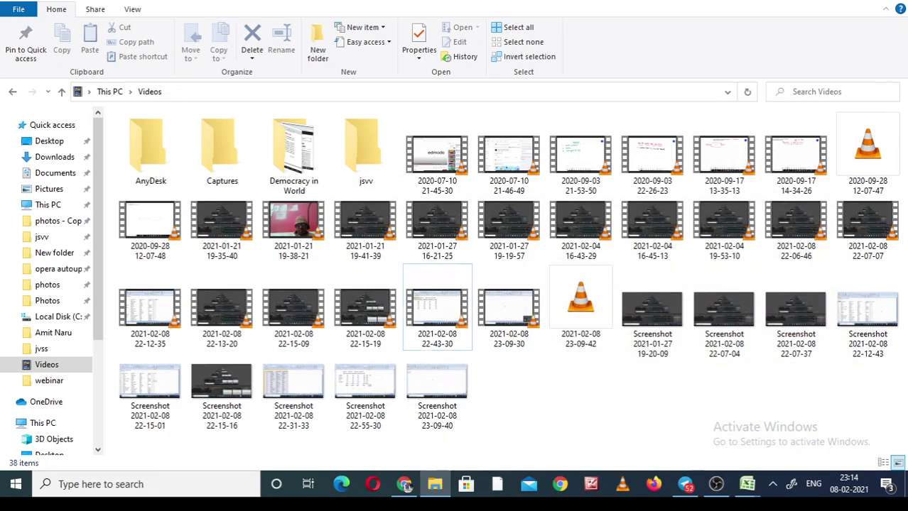
# Step: Open the 11th class folder from the desktop and locate the saved wellness2 file
pyautogui.click(777, 17)
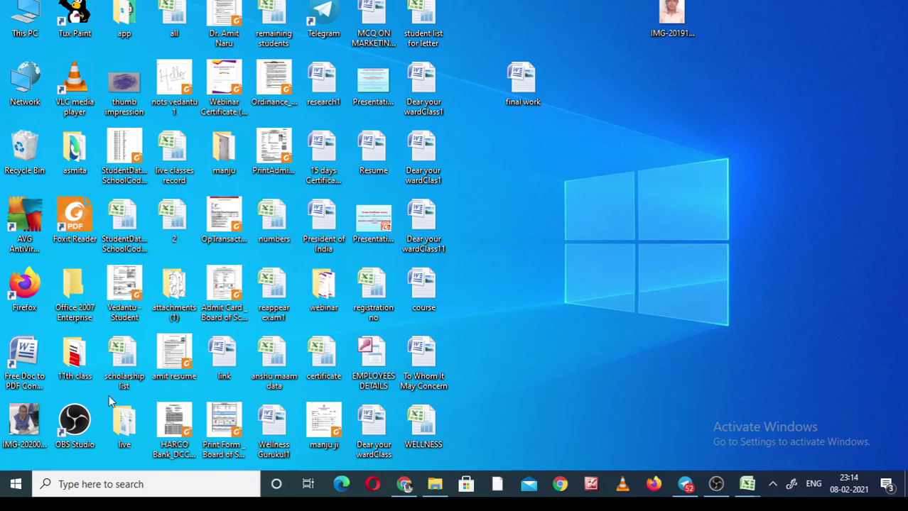
pyautogui.doubleClick(76, 364)
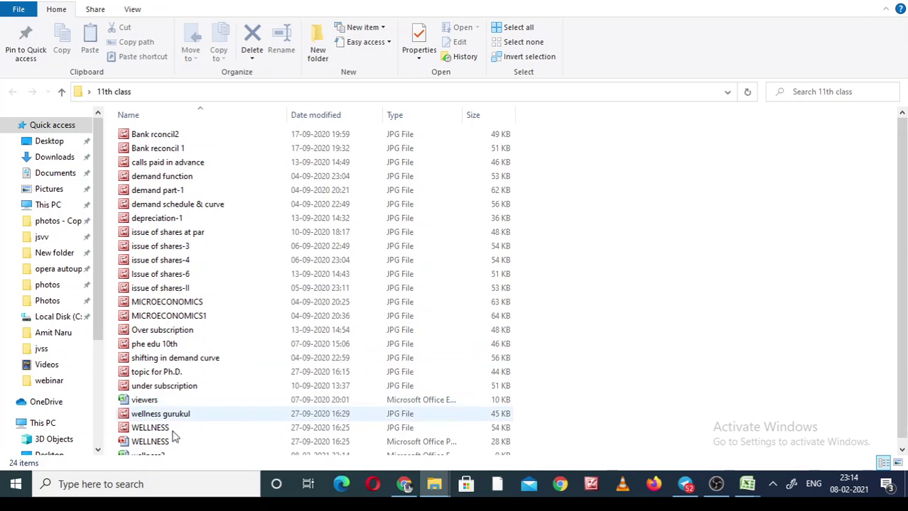
pyautogui.click(902, 451)
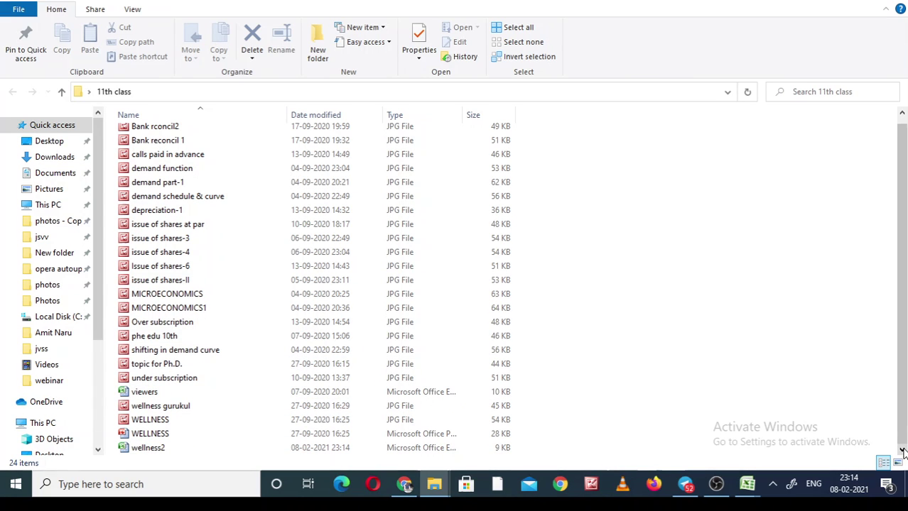
pyautogui.click(149, 448)
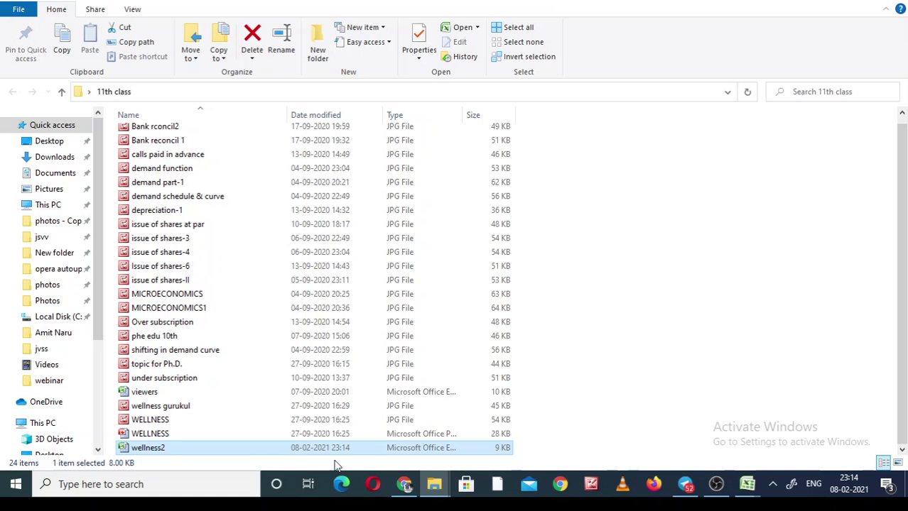
# Step: Switch back to the wellness2 workbook in Excel and select cell D6
pyautogui.click(404, 485)
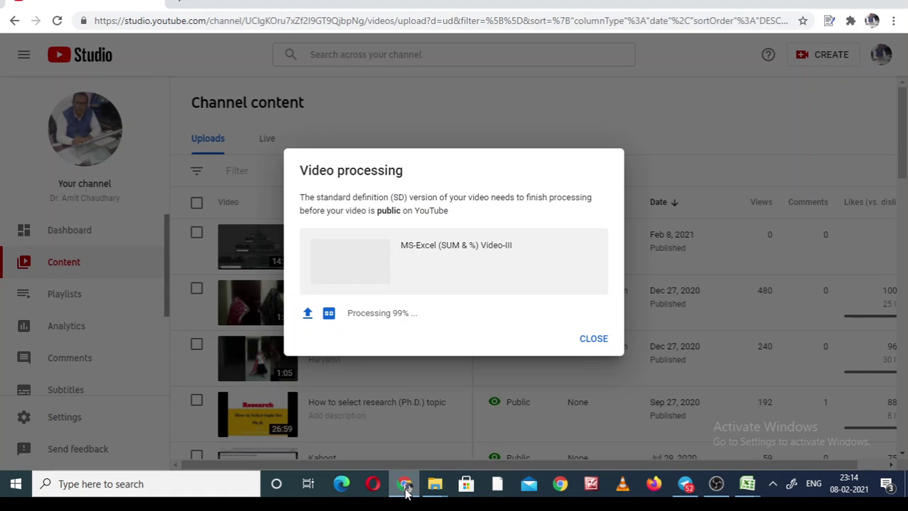
pyautogui.click(404, 485)
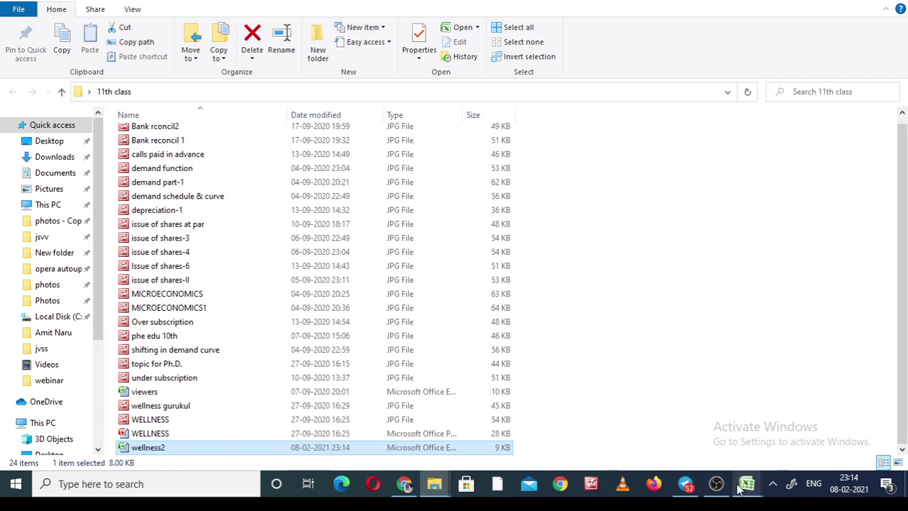
pyautogui.moveTo(738, 487)
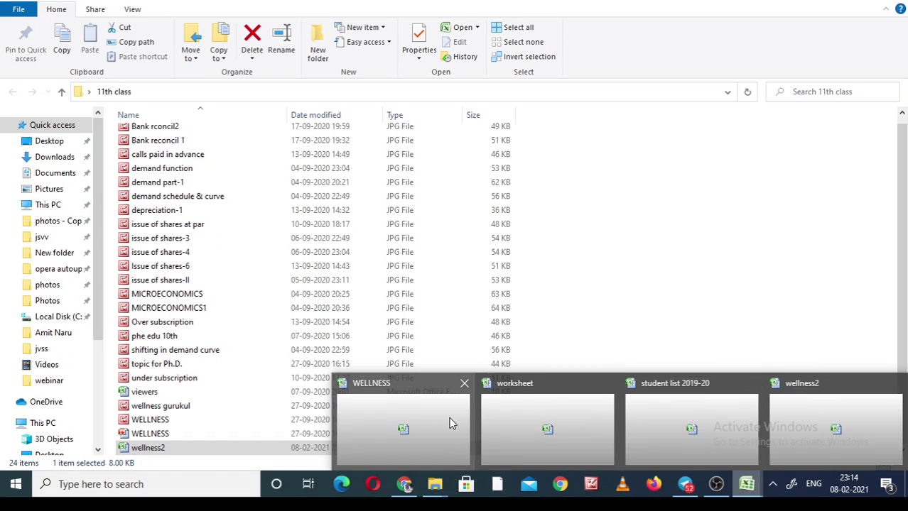
pyautogui.click(799, 418)
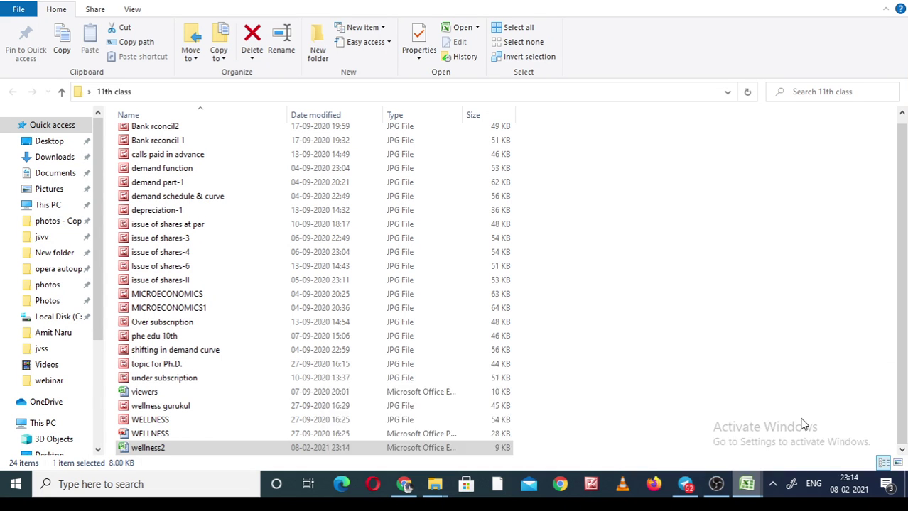
pyautogui.click(162, 165)
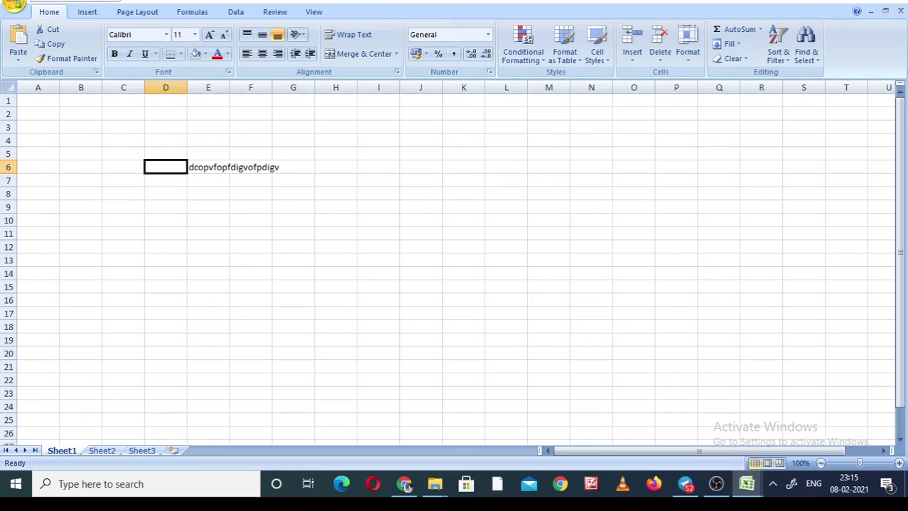
# Step: Review the formats for saving a copy, open the PDF publishing options for wellness2, and cancel without publishing
pyautogui.click(13, 3)
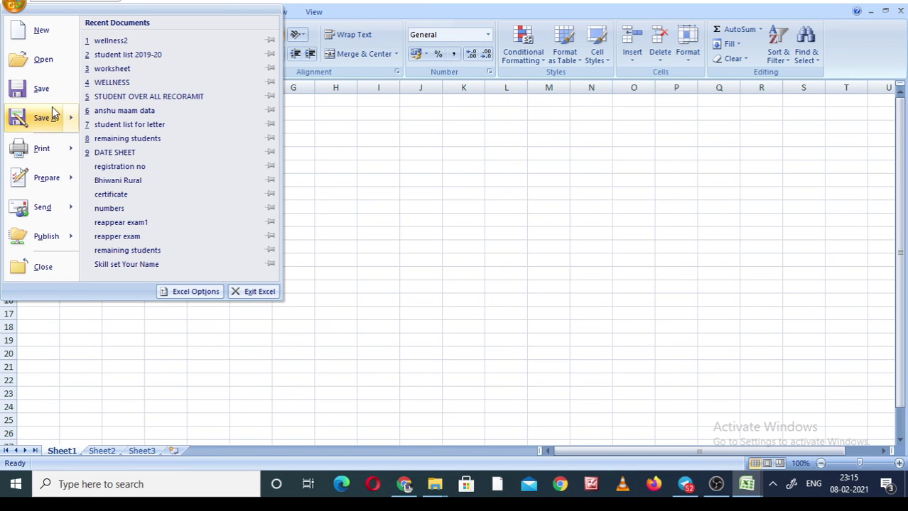
pyautogui.moveTo(57, 118)
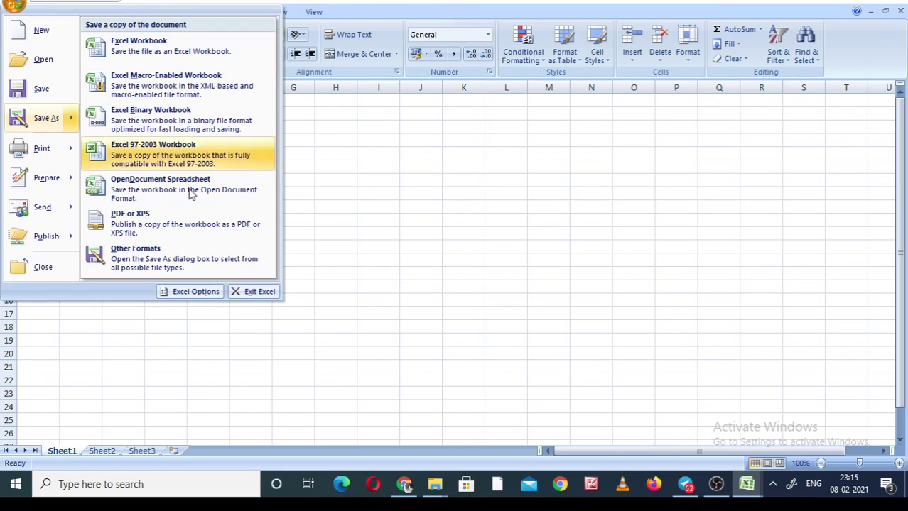
pyautogui.press('Escape')
pyautogui.press('Escape')
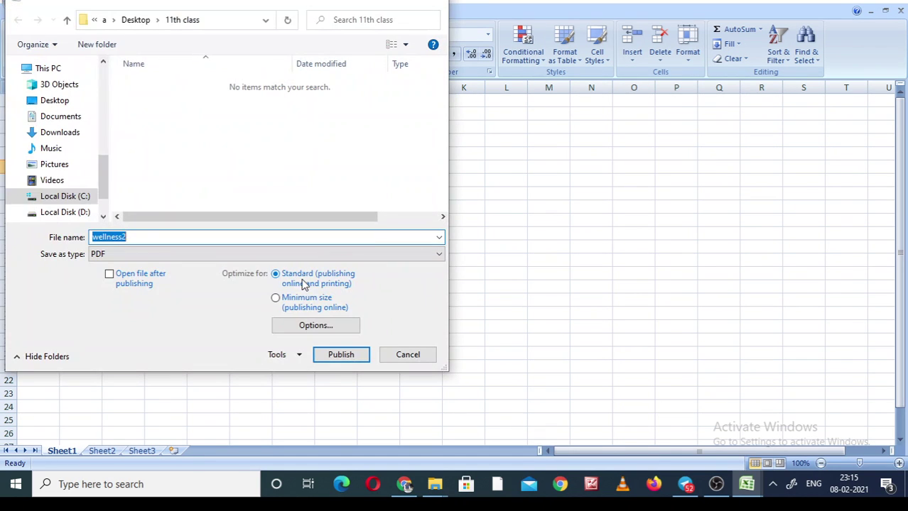
pyautogui.click(401, 359)
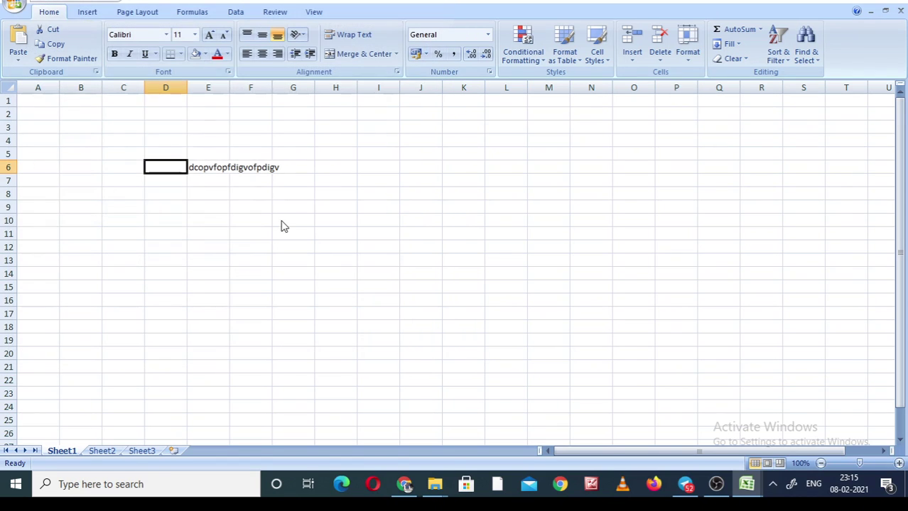
# Step: Examine the file types offered when saving wellness2 in other formats, cancel without saving, and select cell B8
pyautogui.click(14, 7)
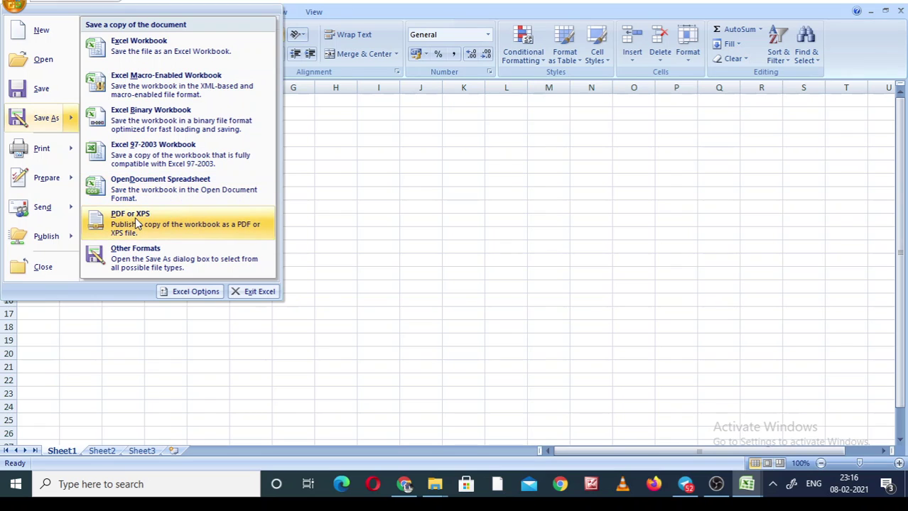
pyautogui.click(146, 258)
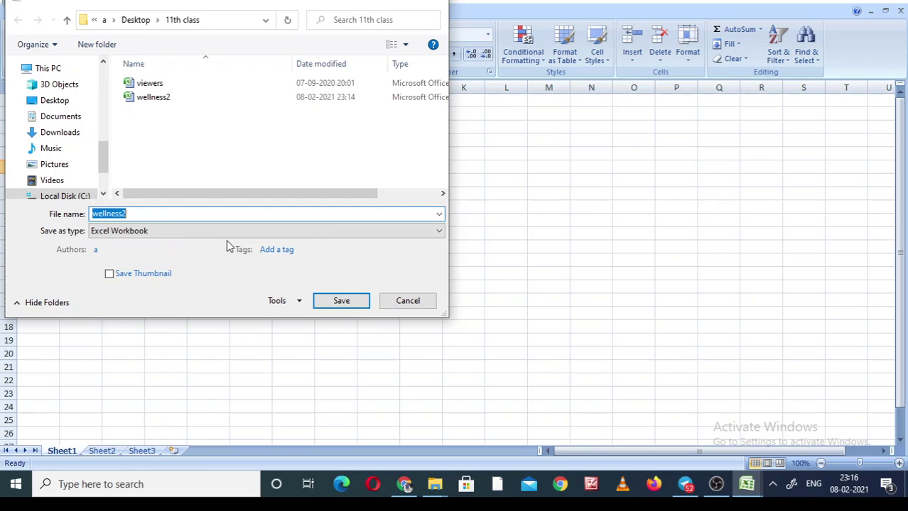
pyautogui.click(267, 235)
pyautogui.click(267, 235)
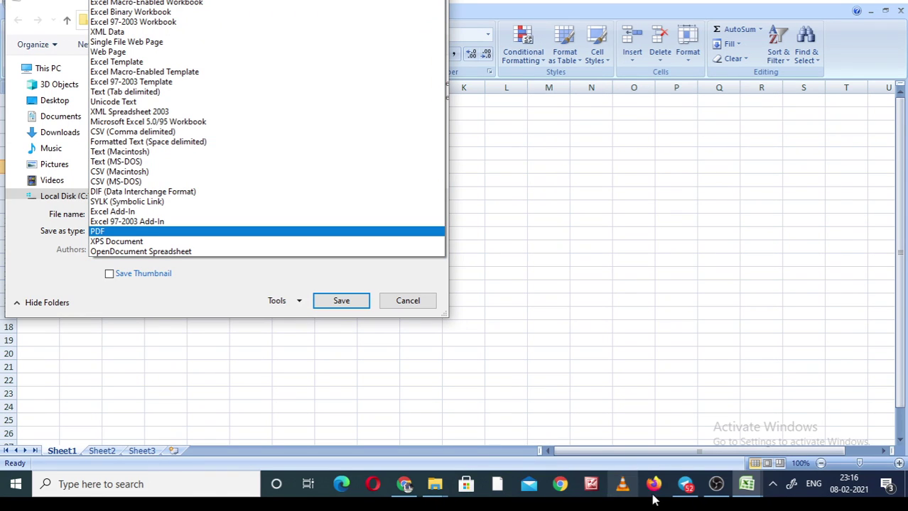
pyautogui.click(716, 485)
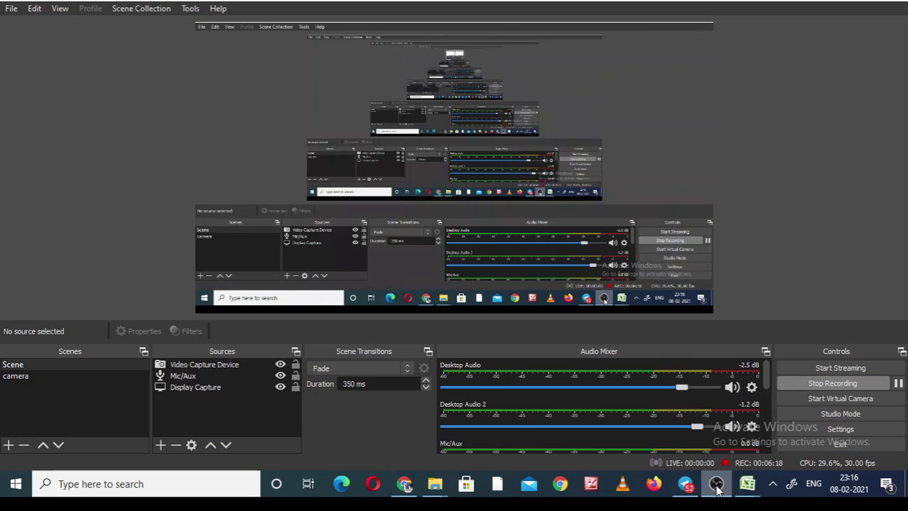
pyautogui.click(715, 485)
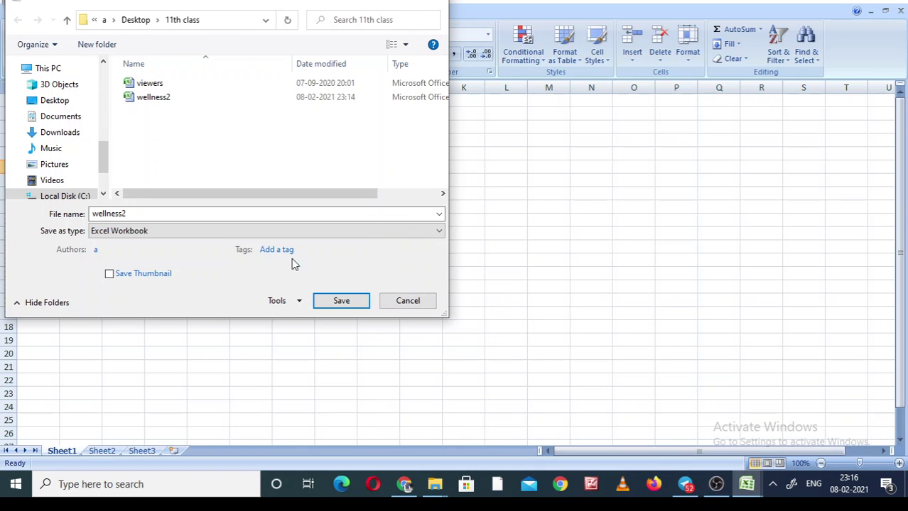
pyautogui.click(236, 238)
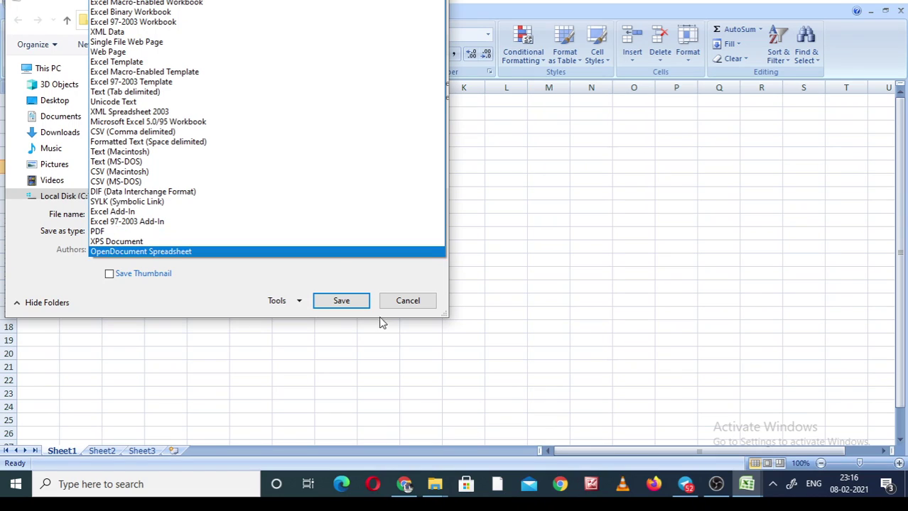
pyautogui.click(407, 308)
pyautogui.click(407, 306)
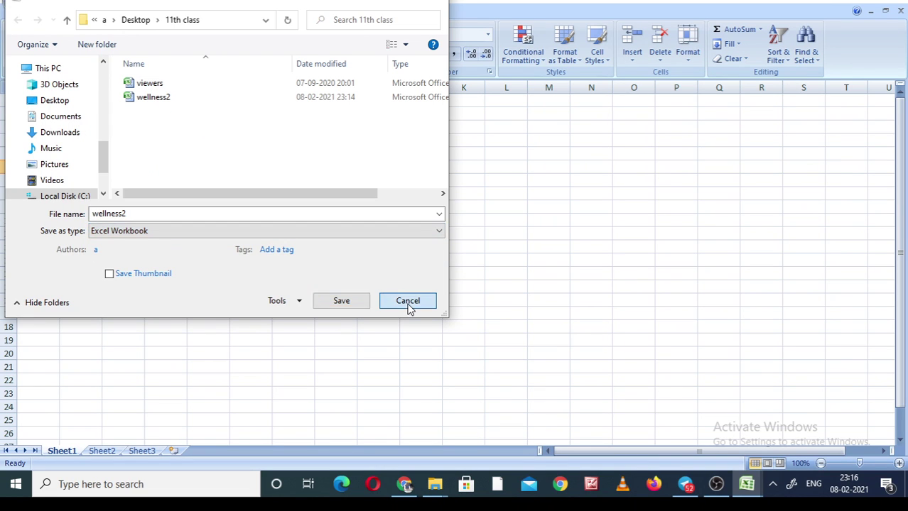
pyautogui.click(100, 192)
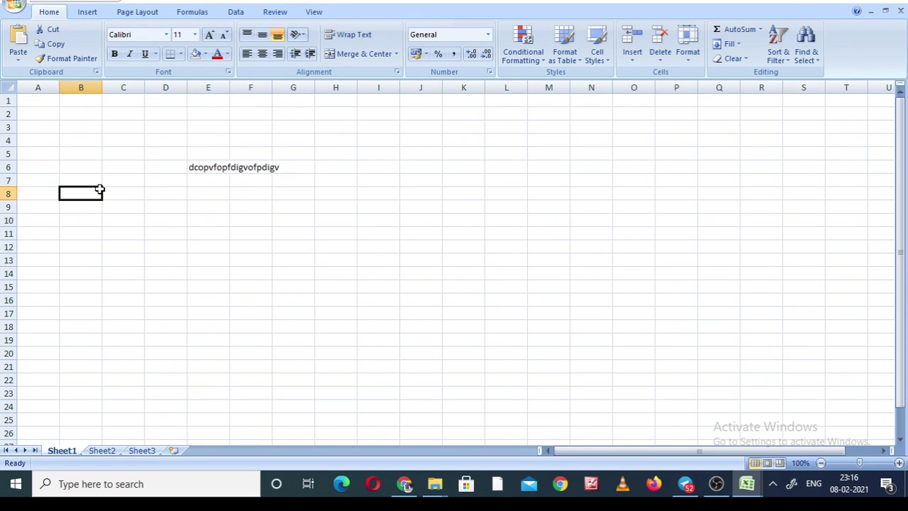
# Step: Review the workbook's print options and the formats for saving a copy without choosing any
pyautogui.click(15, 7)
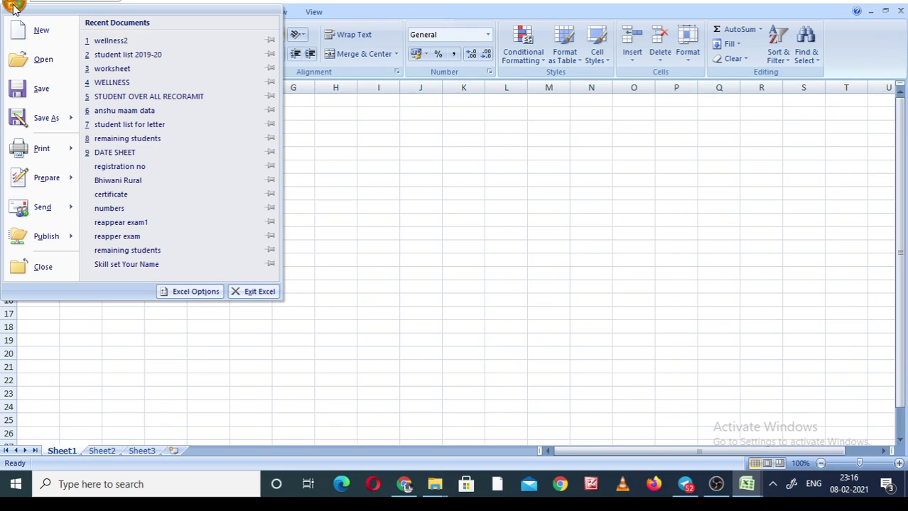
pyautogui.moveTo(71, 154)
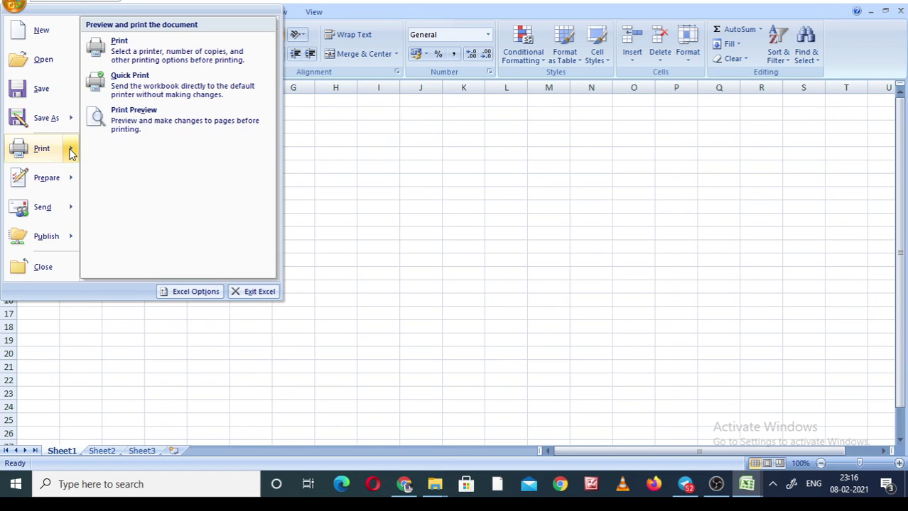
pyautogui.moveTo(71, 118)
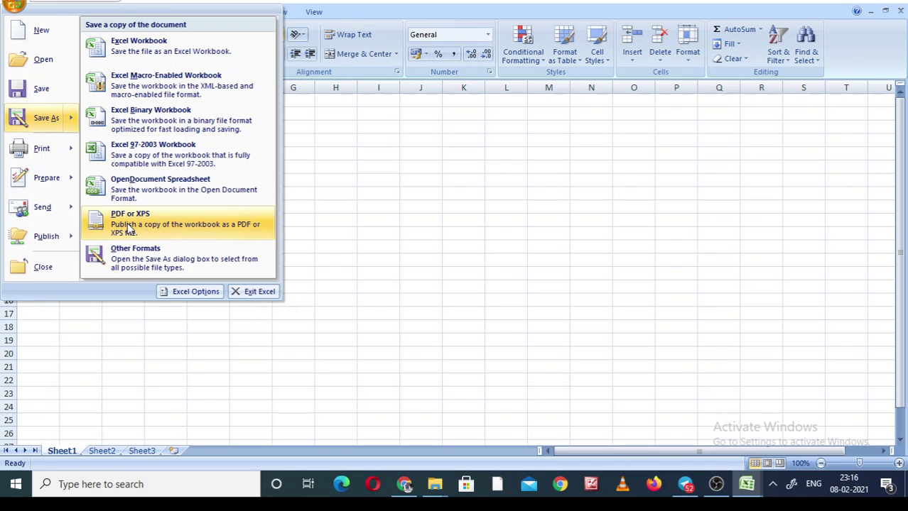
pyautogui.click(421, 204)
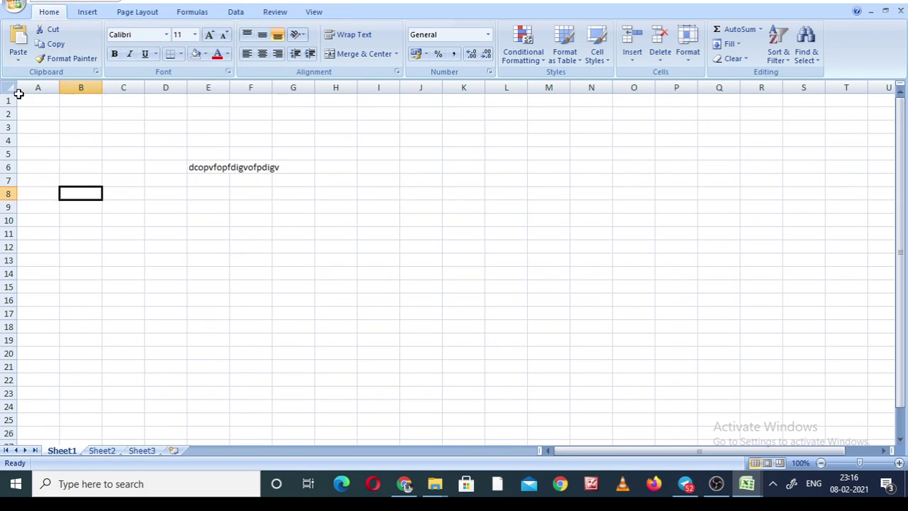
# Step: Enter CLTR+x in cell B7 and Cut in cell C7
pyautogui.click(81, 149)
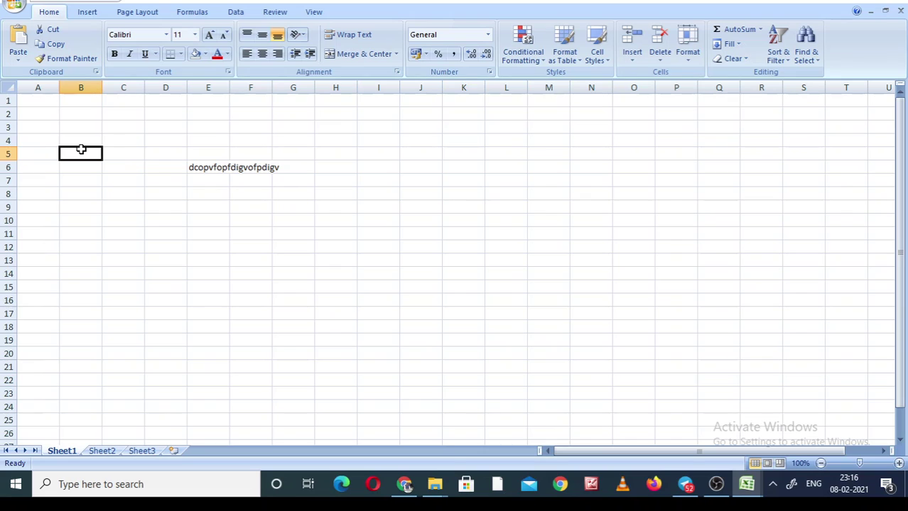
pyautogui.hotkey('ctrl', 'c')
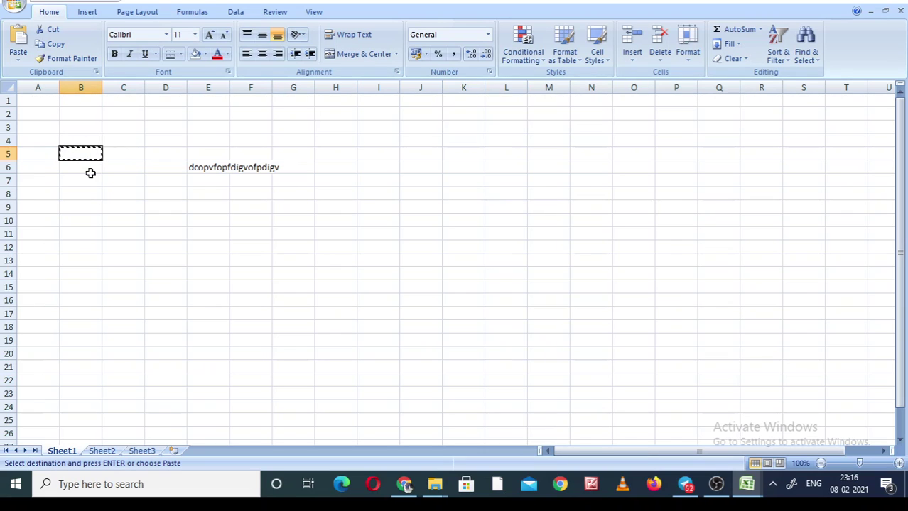
pyautogui.click(90, 177)
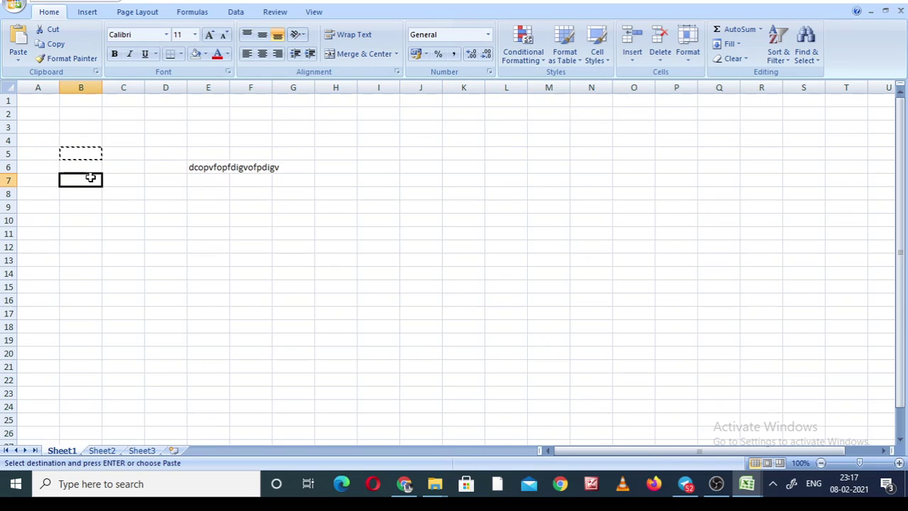
pyautogui.write('CLTR')
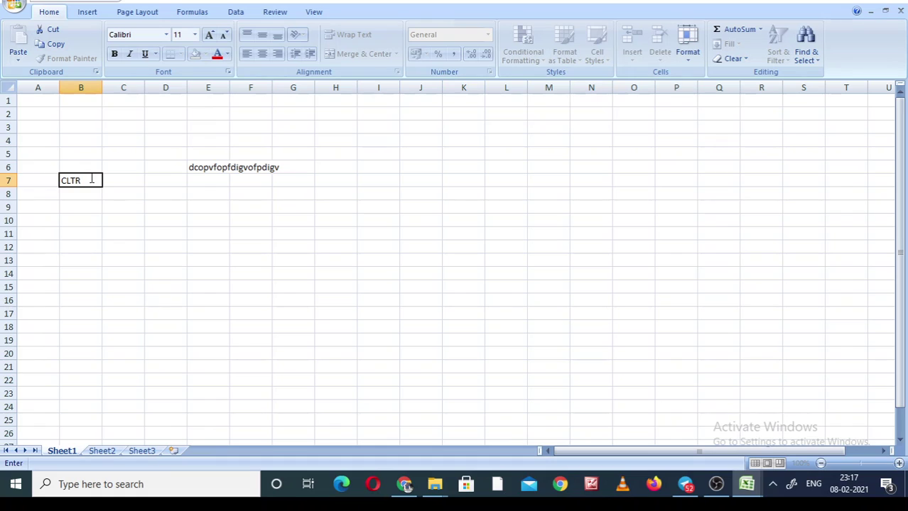
pyautogui.write('+')
pyautogui.write('m')
pyautogui.press('Return')
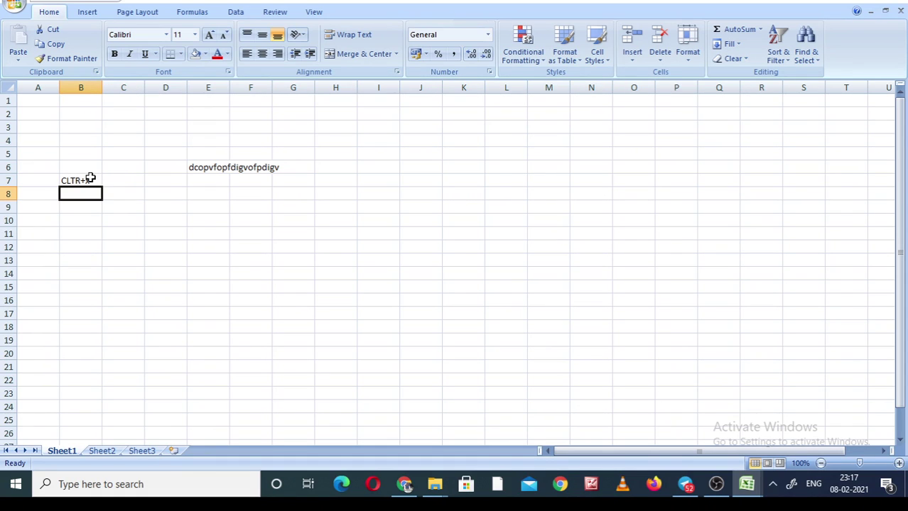
pyautogui.click(126, 179)
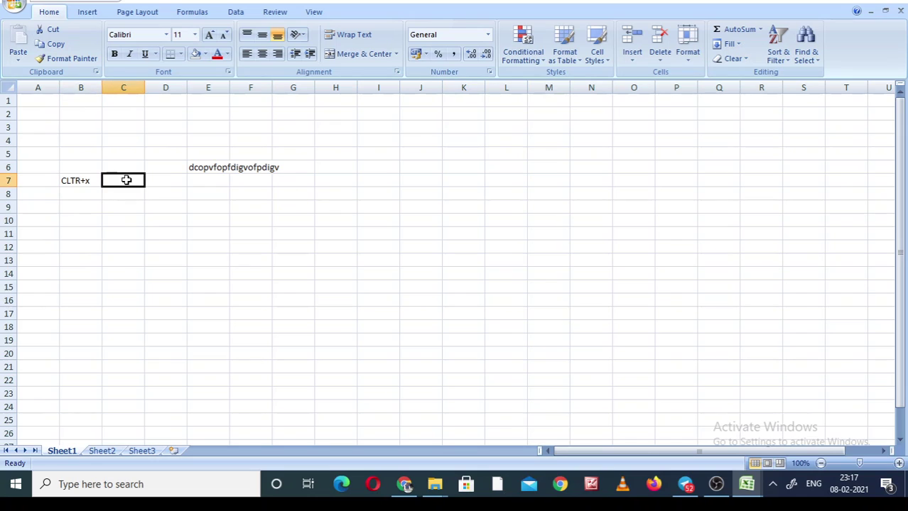
pyautogui.write('Cut')
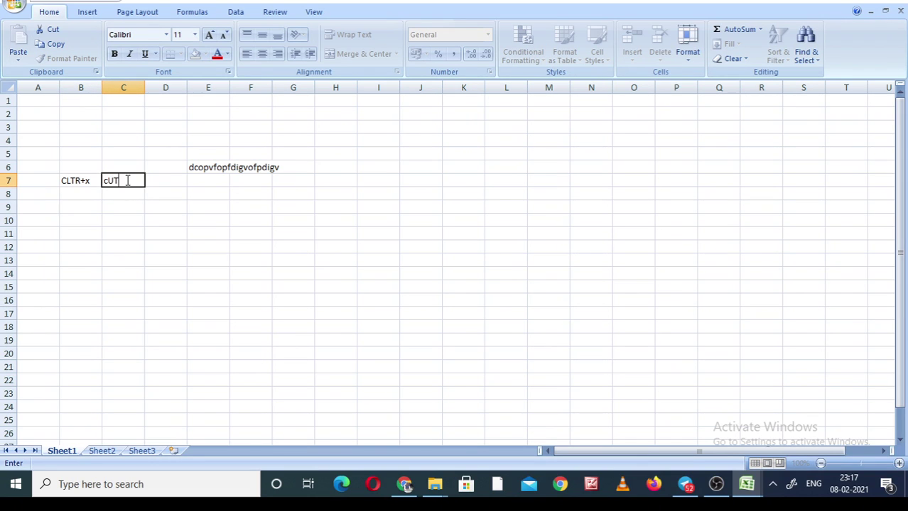
pyautogui.press('Return')
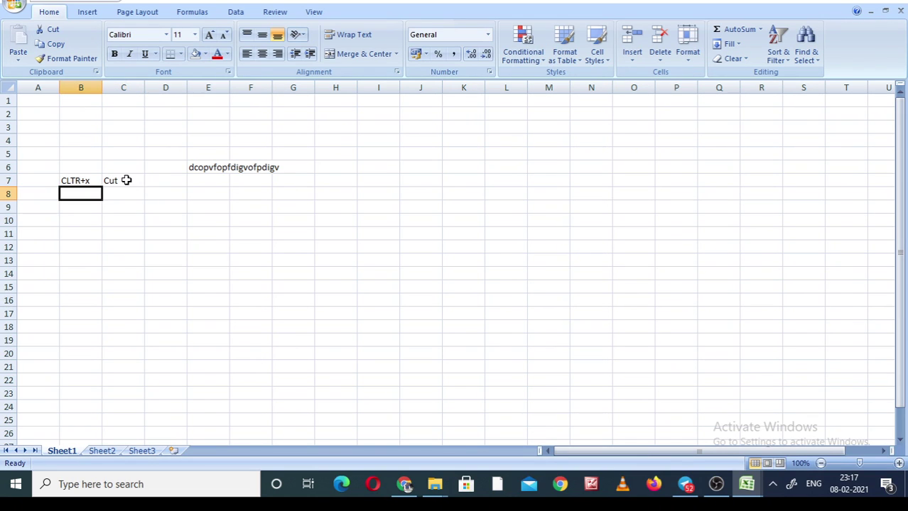
# Step: Enter cltr+c in cell B8 and copy in cell C8
pyautogui.hotkey('ctrl', 'x')
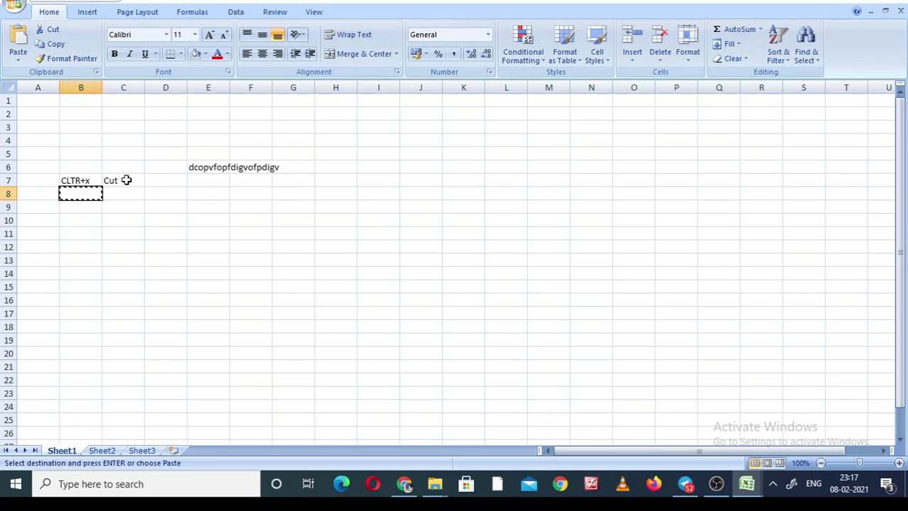
pyautogui.write('clt')
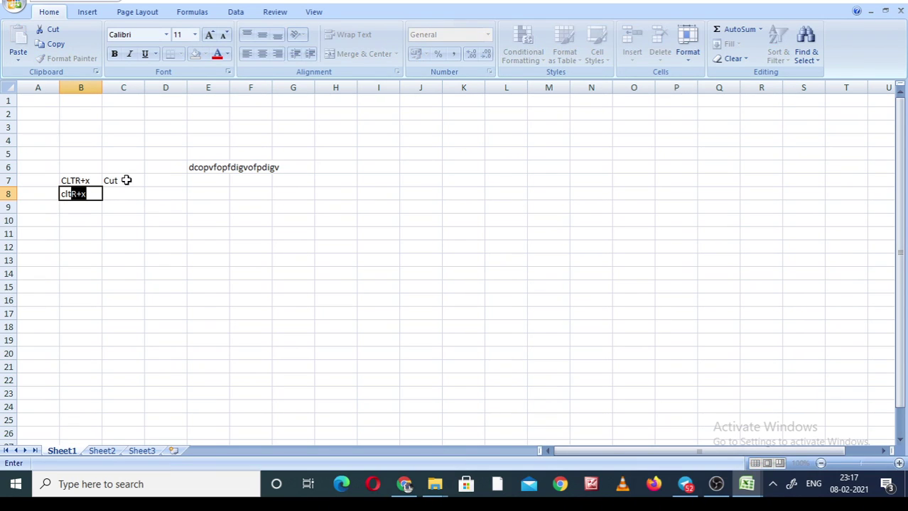
pyautogui.write('r+c')
pyautogui.press('Tab')
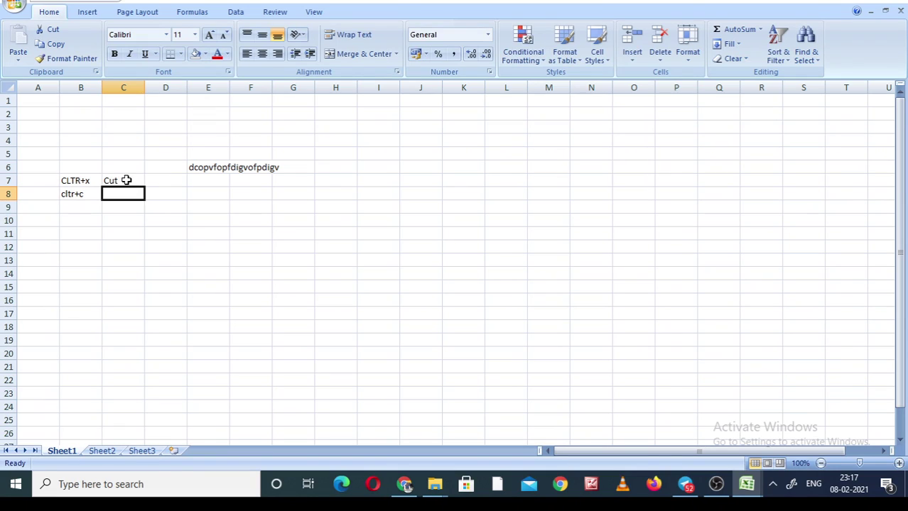
pyautogui.write('copy')
pyautogui.press('Return')
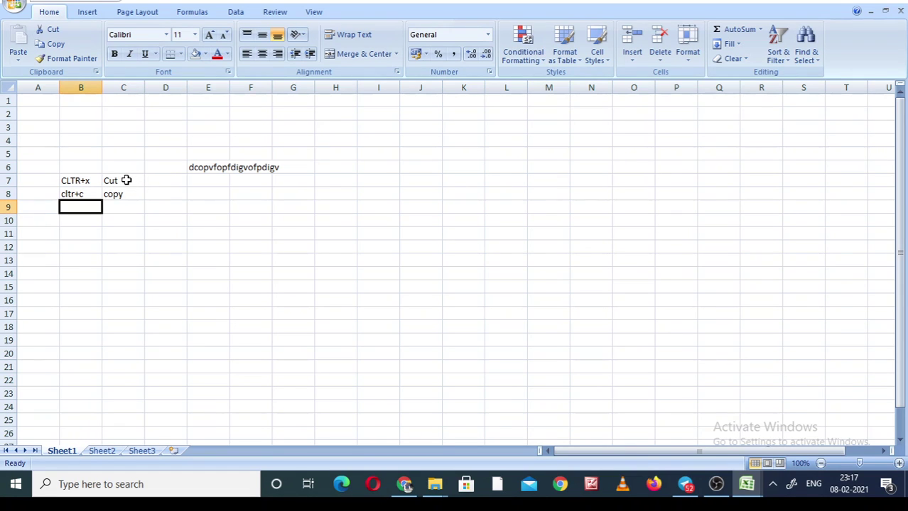
# Step: Enter cltr+v in cell B9 and paste in cell C9, and glance at the available fonts without choosing one
pyautogui.write('clt')
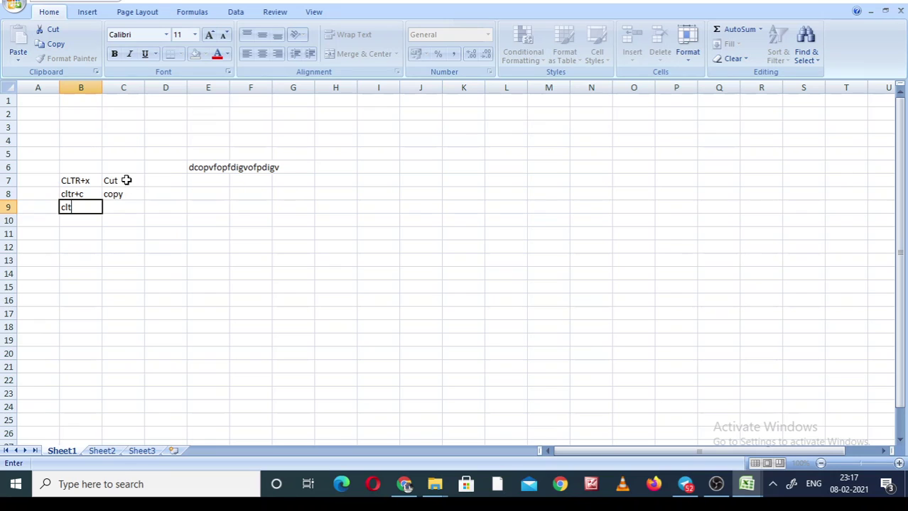
pyautogui.write('r+v')
pyautogui.press('Tab')
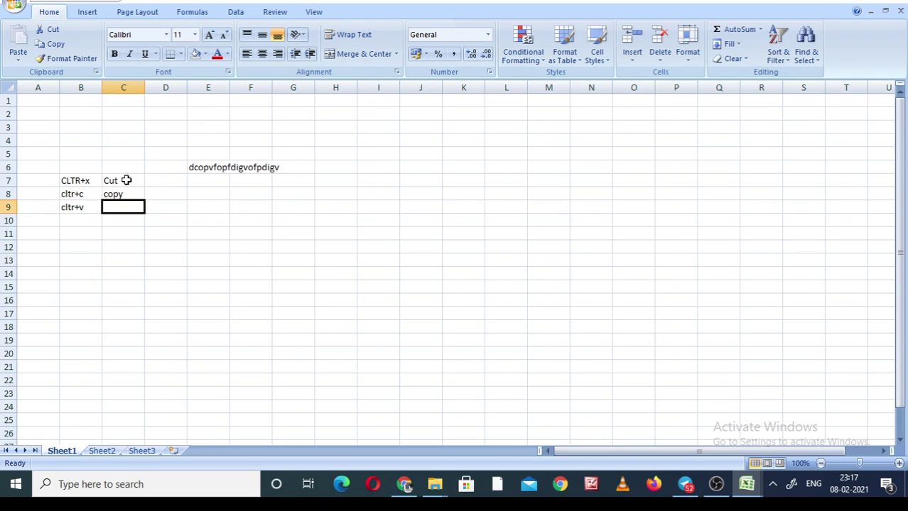
pyautogui.write('paste')
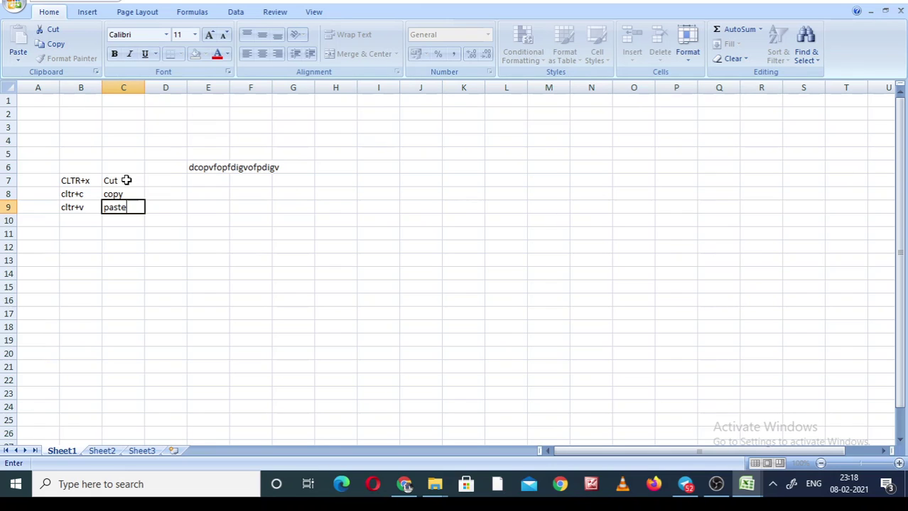
pyautogui.click(166, 35)
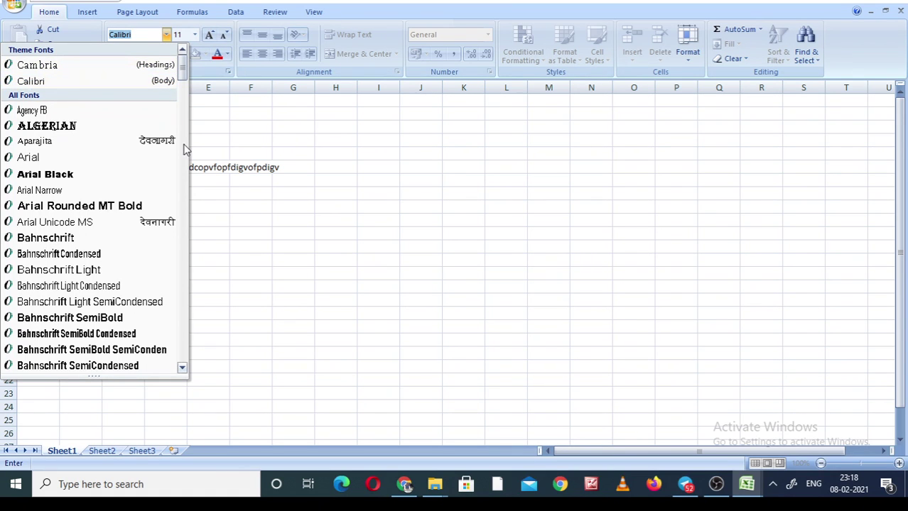
pyautogui.press('Escape')
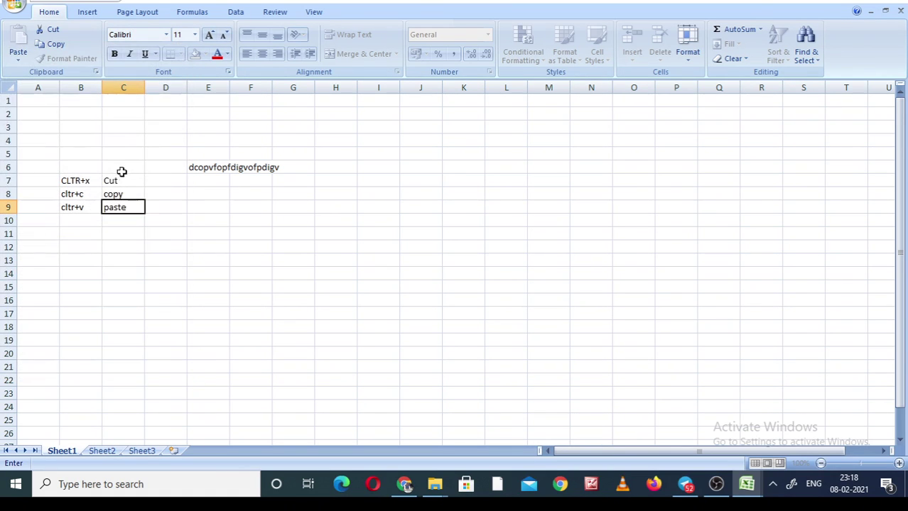
# Step: Select the shortcut list in B7:C9 and view the available fonts without applying one
pyautogui.click(74, 180)
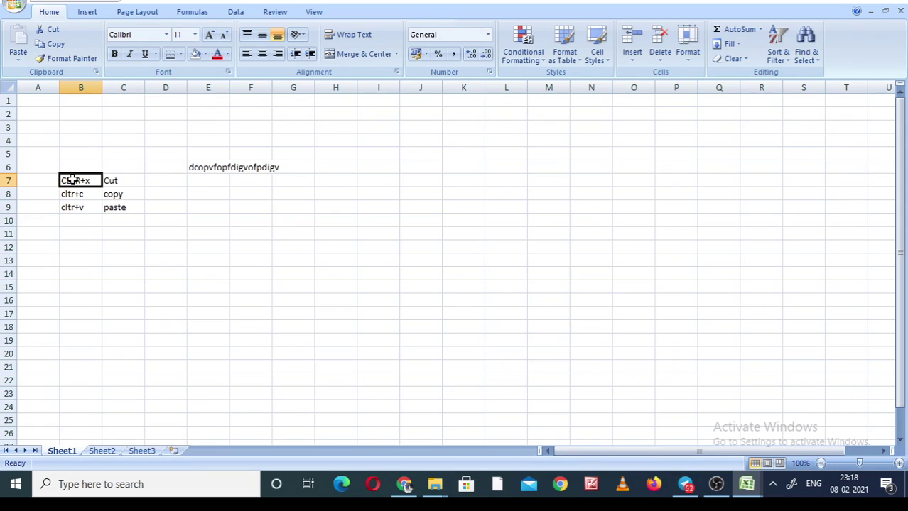
pyautogui.hotkey('shift', 'Right')
pyautogui.hotkey('shift', 'Down')
pyautogui.hotkey('shift', 'Down')
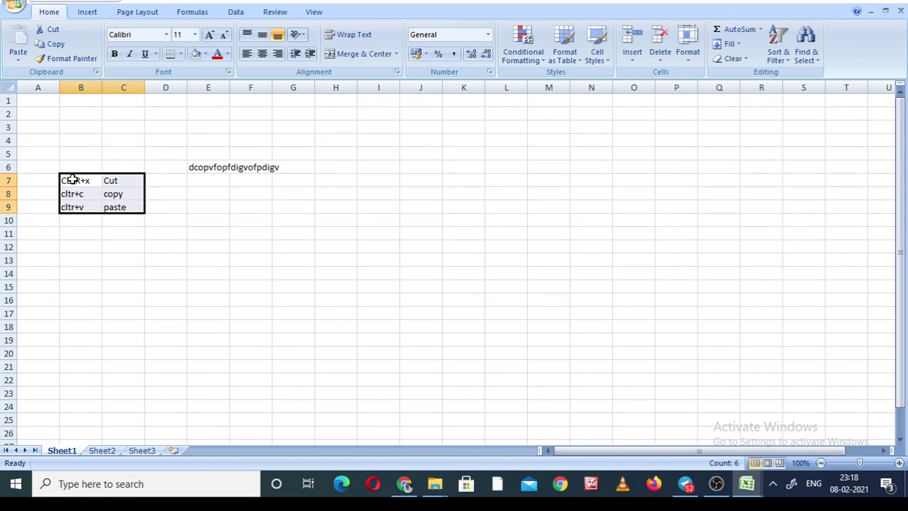
pyautogui.click(166, 34)
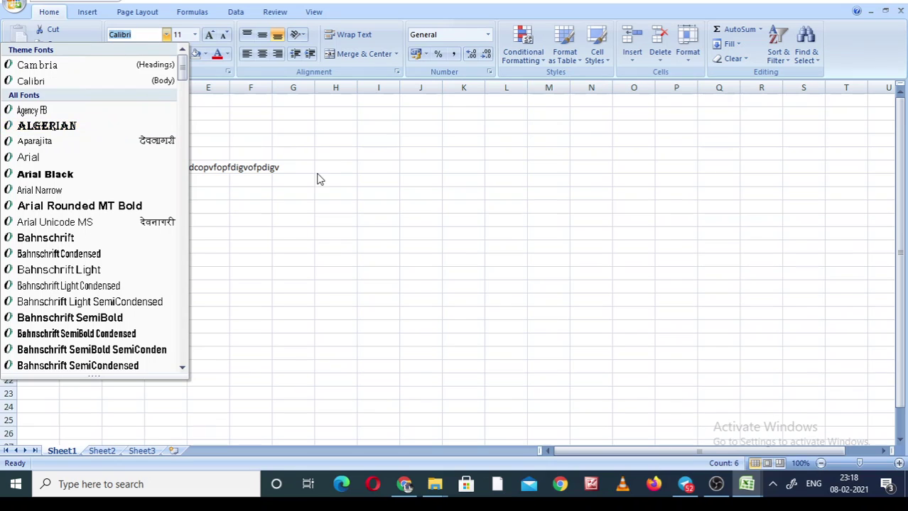
pyautogui.click(318, 174)
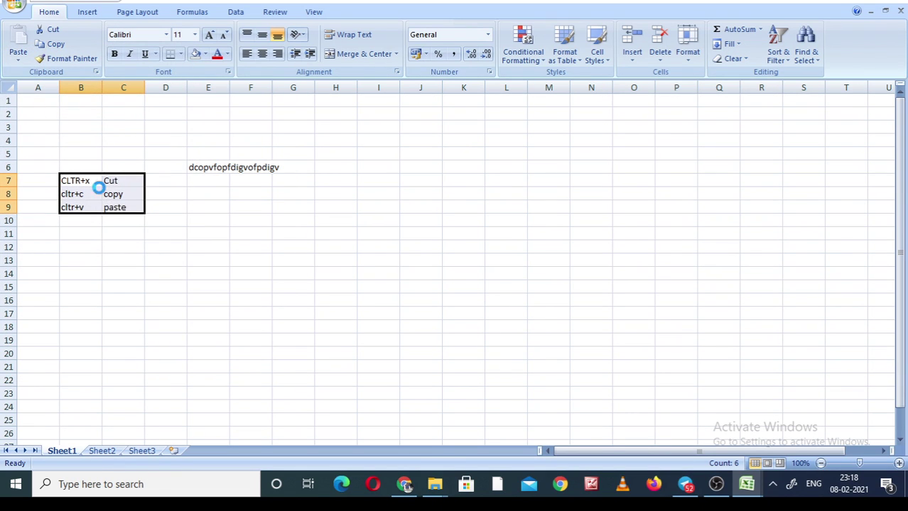
# Step: Move the shortcut list from B7:C9 to the range starting at cell I7
pyautogui.hotkey('ctrl', 'c')
pyautogui.press('Right')
pyautogui.press('Right')
pyautogui.press('Right')
pyautogui.press('Right')
pyautogui.press('Right')
pyautogui.press('Right')
pyautogui.press('Right')
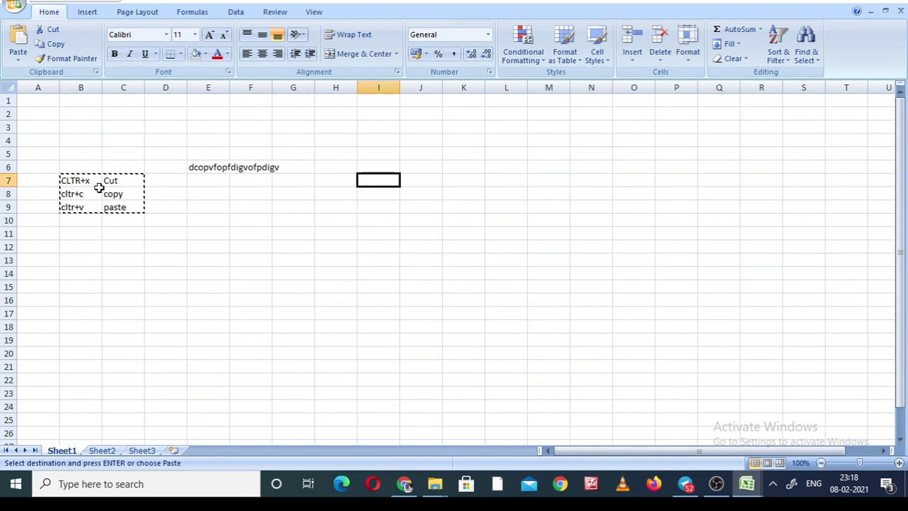
pyautogui.press('Return')
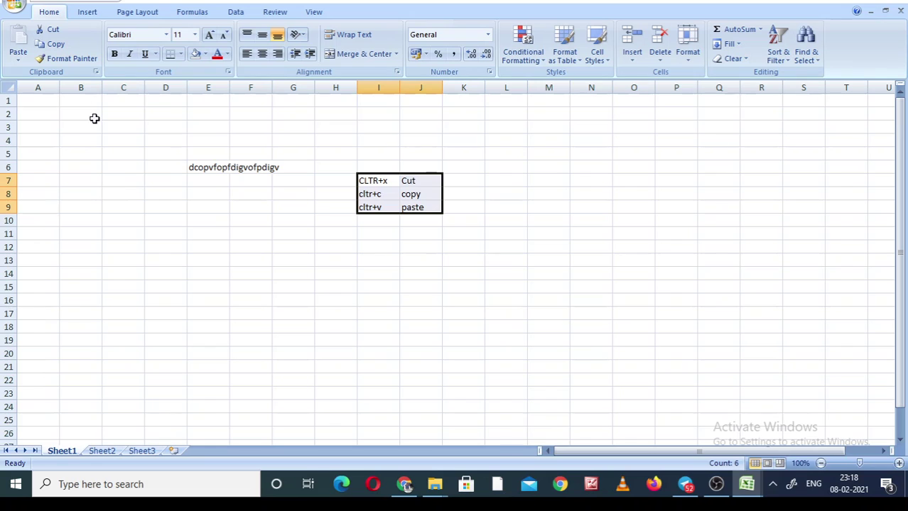
# Step: Preview fonts such as Arial Black, Bodoni MT and Book Antiqua on the shortcut list in I7:J9
pyautogui.click(165, 34)
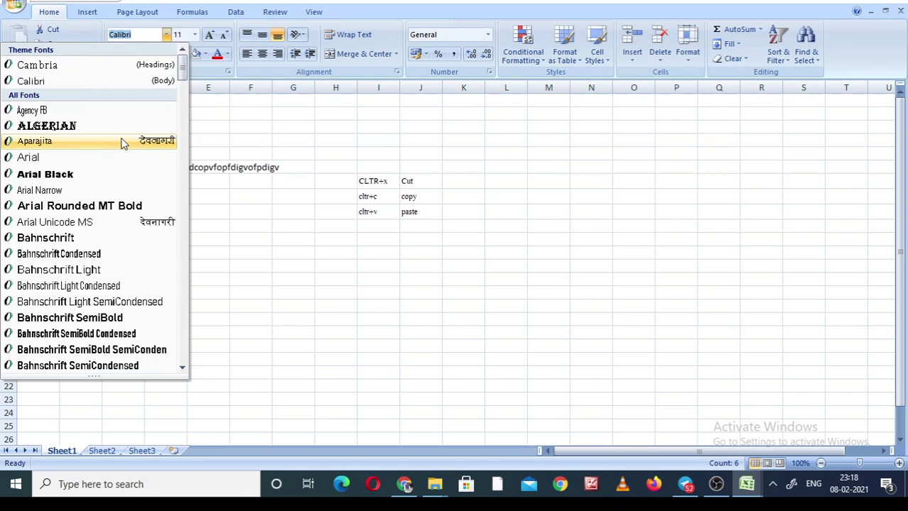
pyautogui.press('Down')
pyautogui.press('Down')
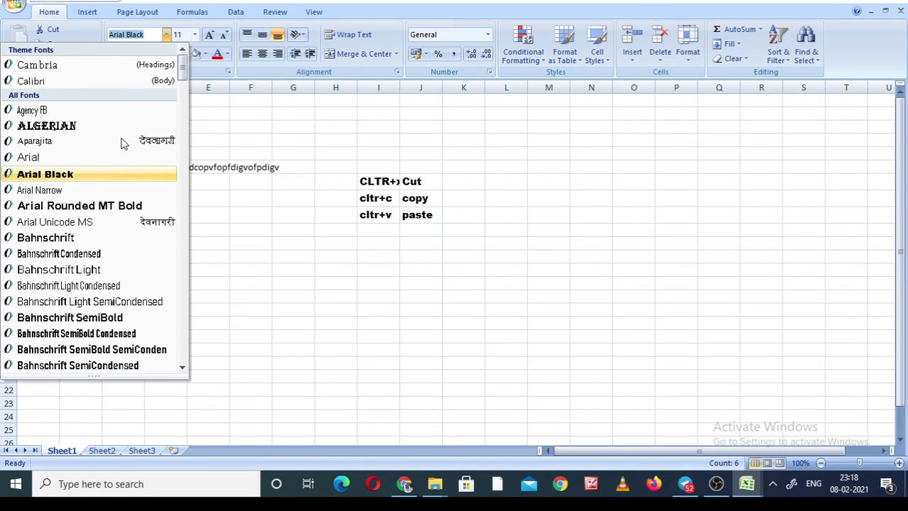
pyautogui.press('Down')
pyautogui.press('Down')
pyautogui.press('Down')
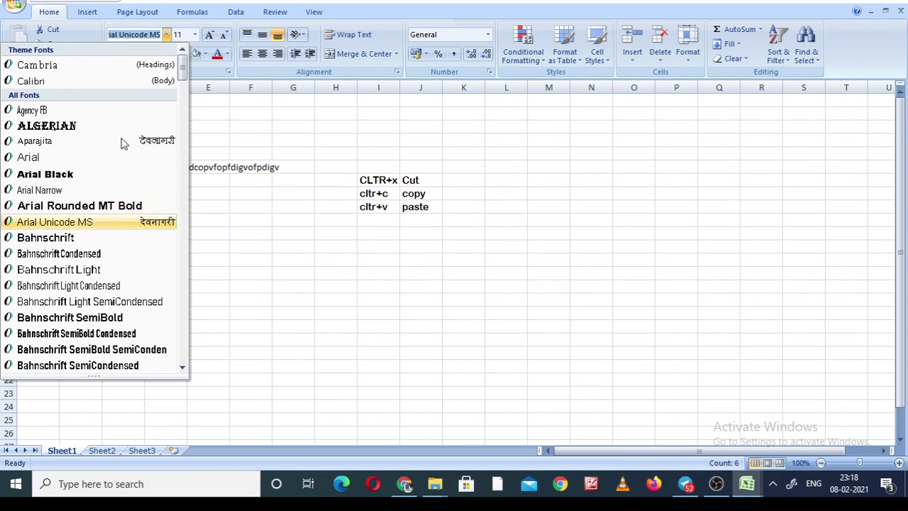
pyautogui.press('Down')
pyautogui.press('Down')
pyautogui.press('Down')
pyautogui.press('Down')
pyautogui.press('Down')
pyautogui.press('Down')
pyautogui.press('Down')
pyautogui.press('Down')
pyautogui.press('Down')
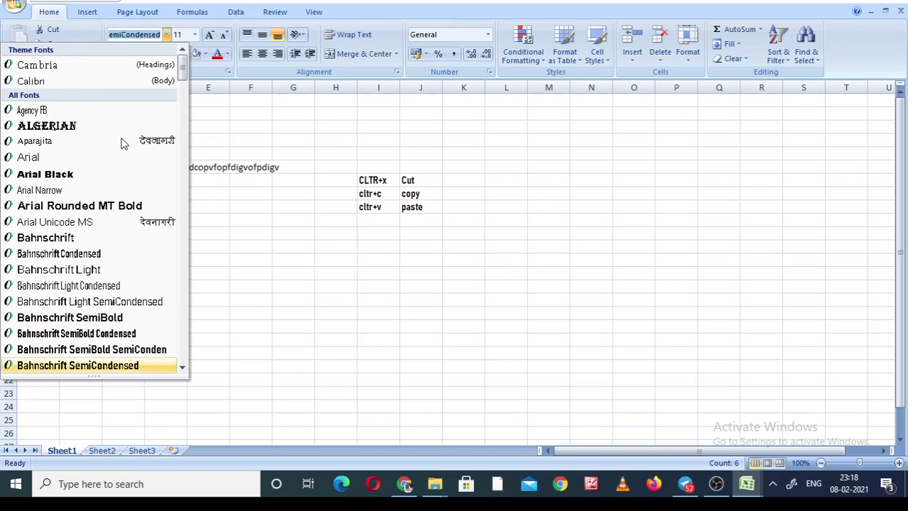
pyautogui.press('Down')
pyautogui.press('Down')
pyautogui.press('Down')
pyautogui.press('Down')
pyautogui.press('Down')
pyautogui.press('Down')
pyautogui.press('Down')
pyautogui.press('Down')
pyautogui.press('Down')
pyautogui.press('Down')
pyautogui.press('Down')
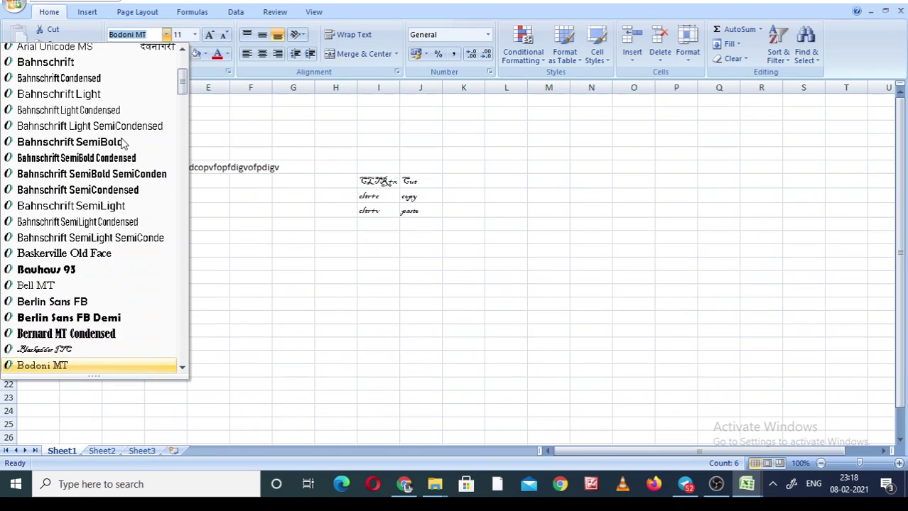
pyautogui.press('Down')
pyautogui.press('Down')
pyautogui.press('Down')
pyautogui.press('Down')
pyautogui.press('Down')
pyautogui.press('Down')
pyautogui.press('Up')
pyautogui.press('Up')
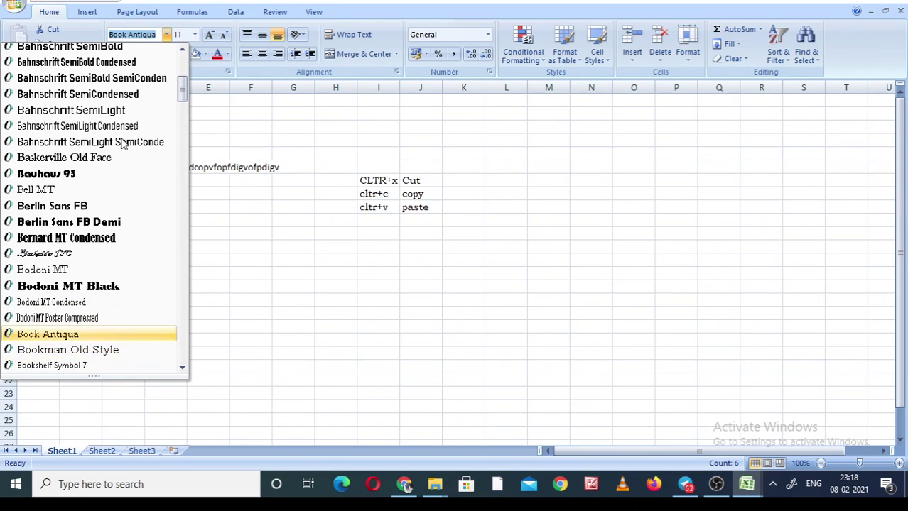
pyautogui.press('Up')
pyautogui.press('Up')
pyautogui.press('Up')
pyautogui.press('Up')
pyautogui.press('Up')
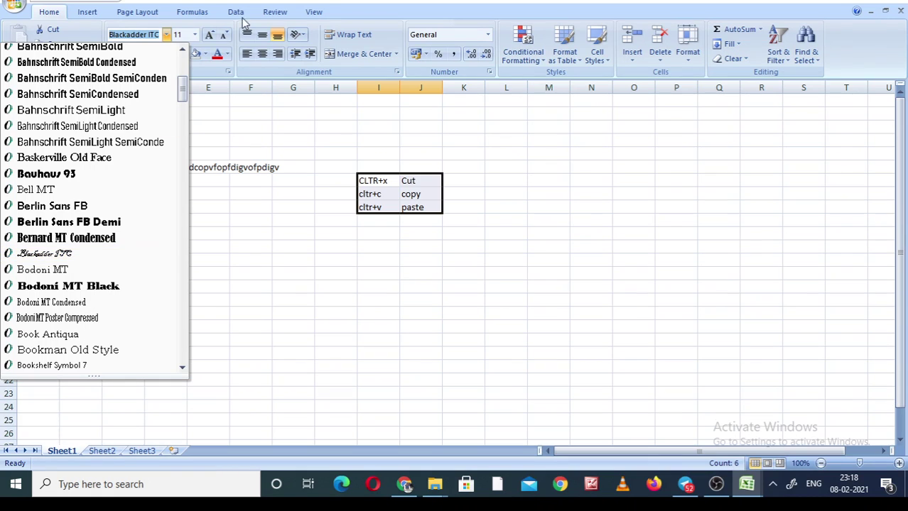
# Step: Set the font size of the shortcut list in I7:J9 to 24
pyautogui.click(196, 36)
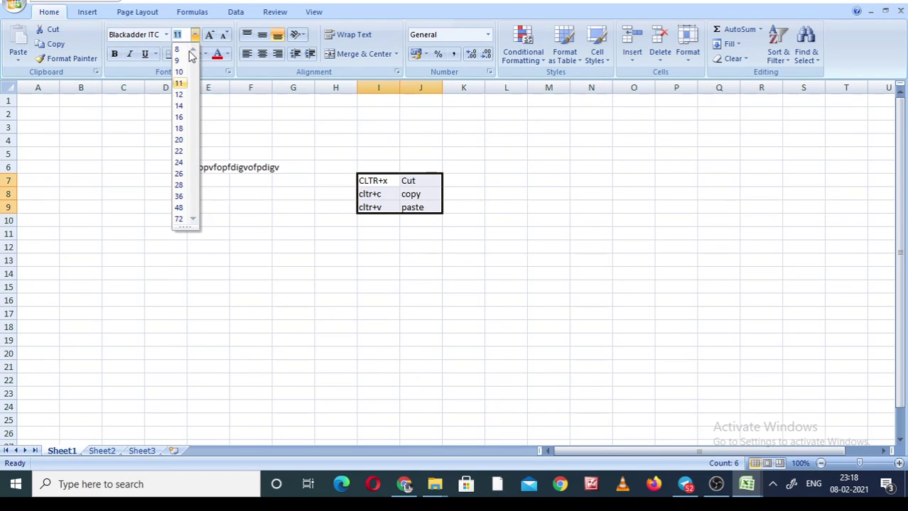
pyautogui.press('Down')
pyautogui.press('Down')
pyautogui.press('Down')
pyautogui.press('Down')
pyautogui.press('Down')
pyautogui.press('Down')
pyautogui.press('Down')
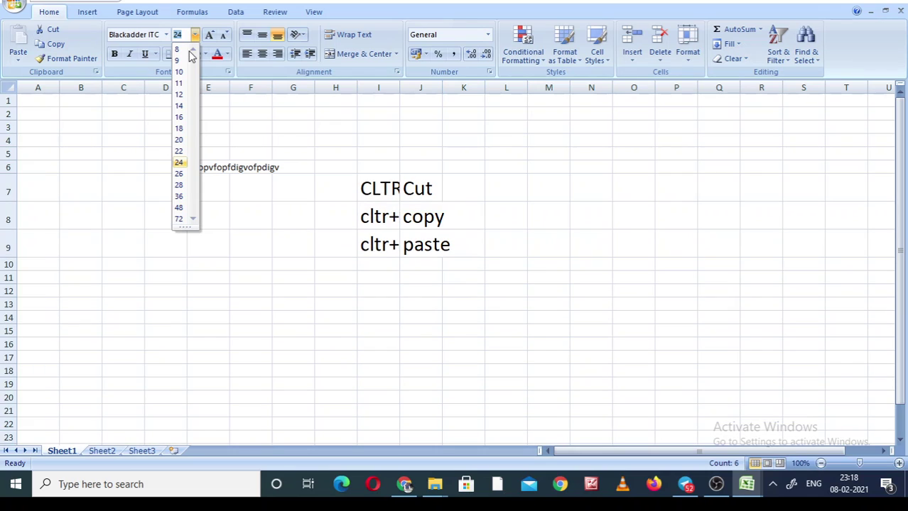
pyautogui.press('Return')
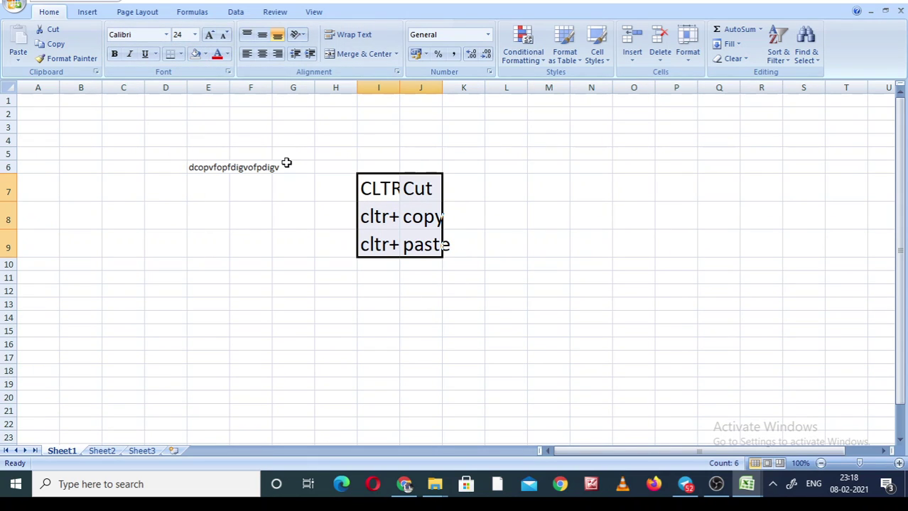
# Step: AutoFit the widths of columns I and J to the enlarged shortcut list
pyautogui.click(385, 192)
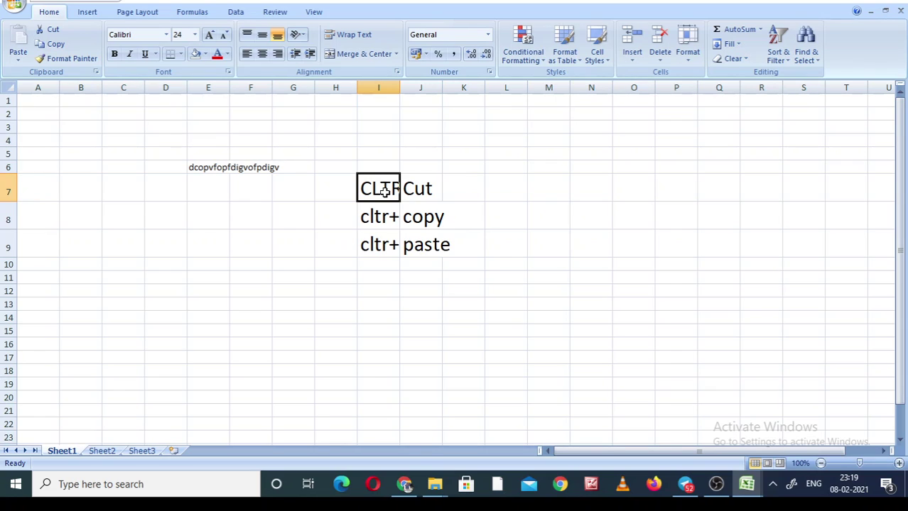
pyautogui.doubleClick(399, 87)
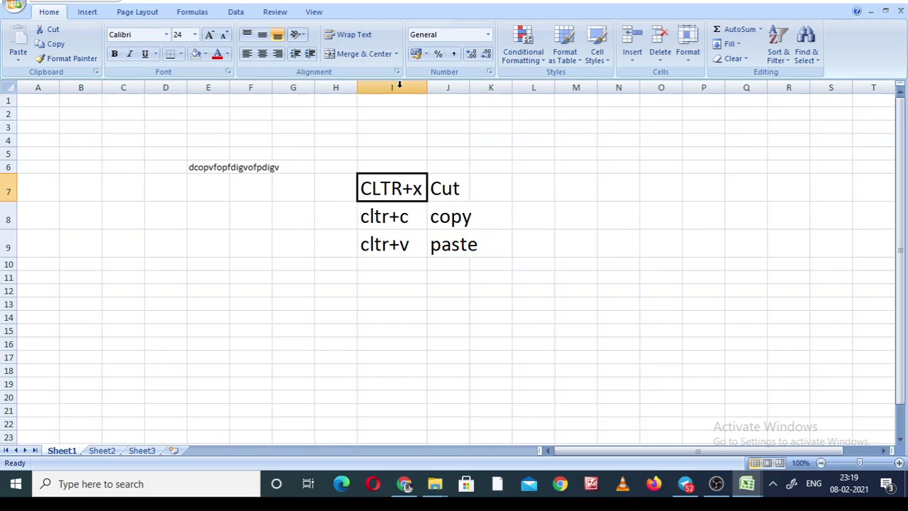
pyautogui.doubleClick(468, 86)
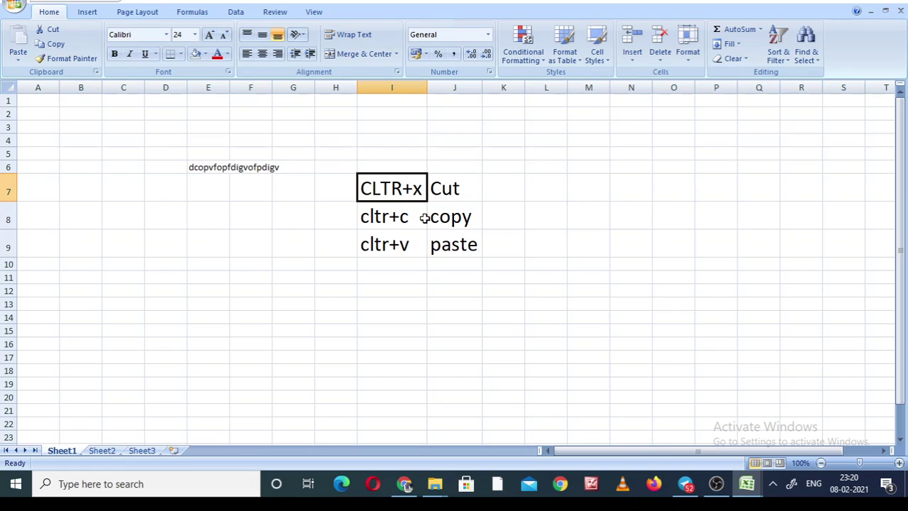
# Step: Apply bold, italic and underline to the shortcut list in I7:J9
pyautogui.hotkey('shift', 'Right')
pyautogui.hotkey('shift', 'Down')
pyautogui.hotkey('shift', 'Down')
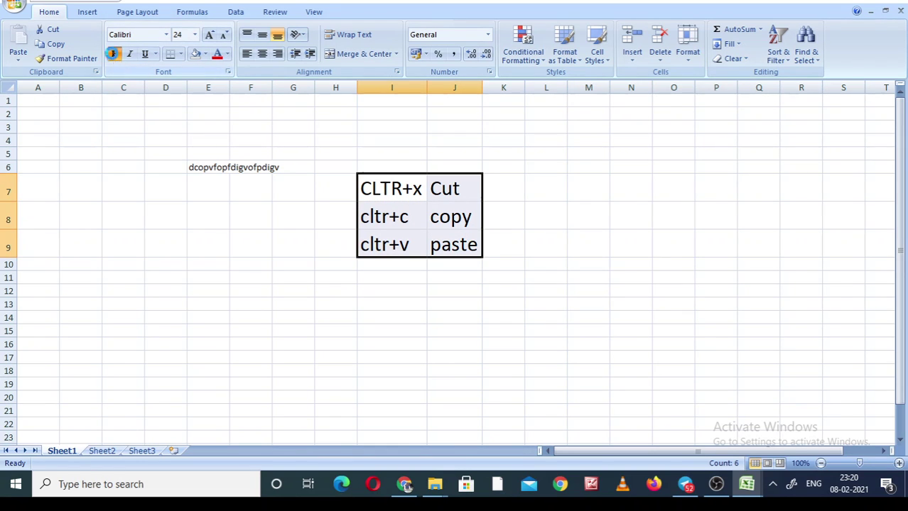
pyautogui.click(112, 54)
pyautogui.click(129, 55)
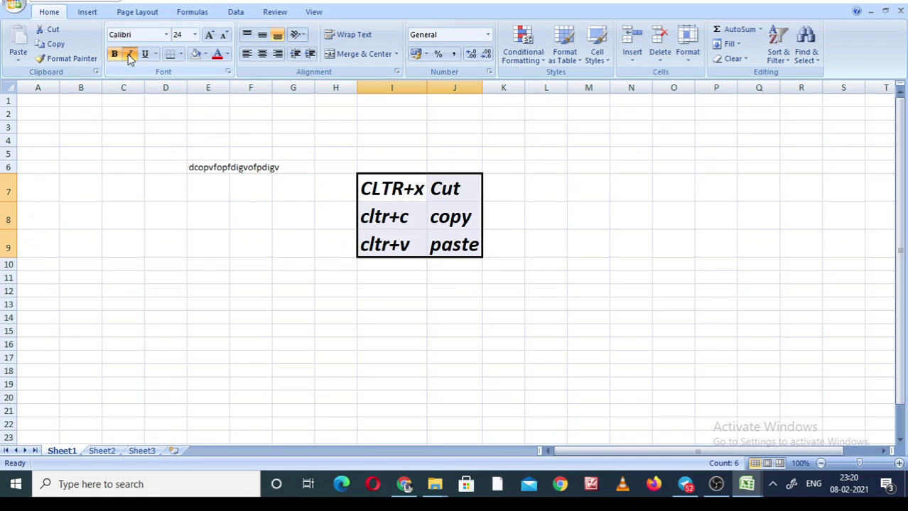
pyautogui.click(144, 54)
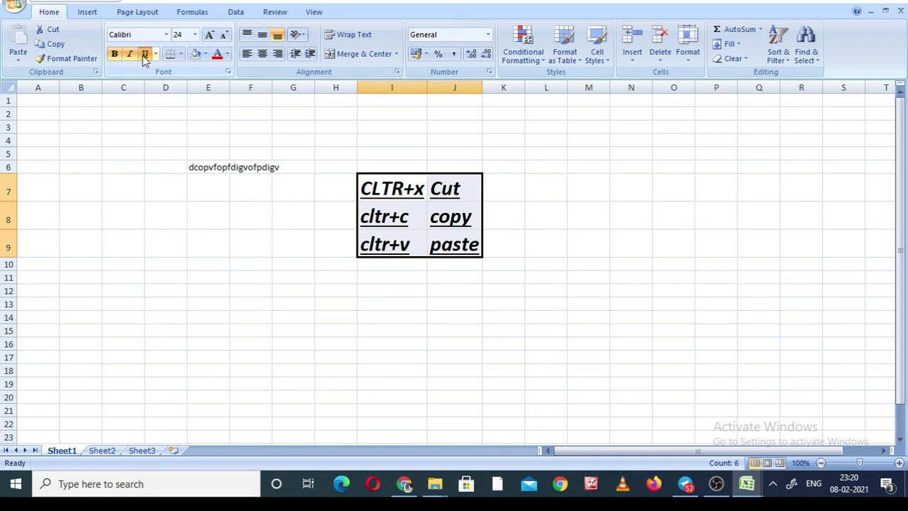
# Step: Remove the underline, italic and bold formatting from I7:J9 and deselect the list
pyautogui.click(144, 56)
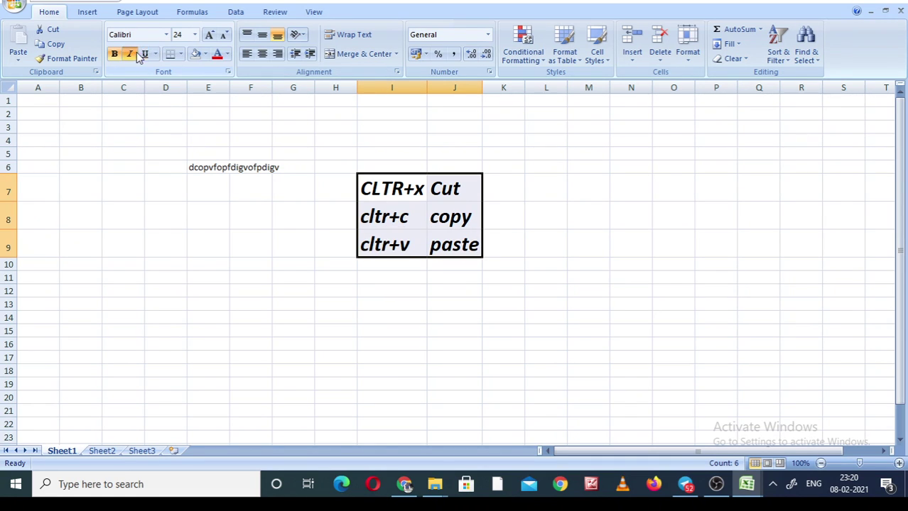
pyautogui.click(129, 54)
pyautogui.click(114, 54)
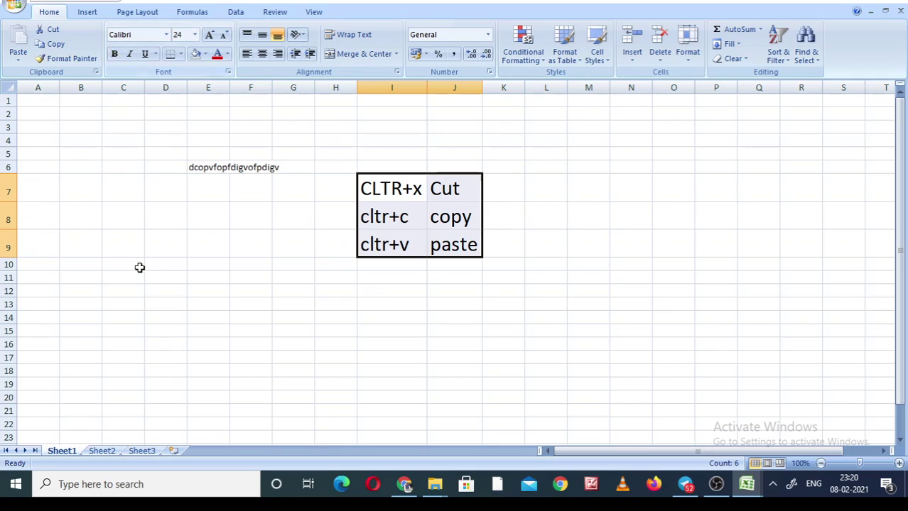
pyautogui.click(174, 281)
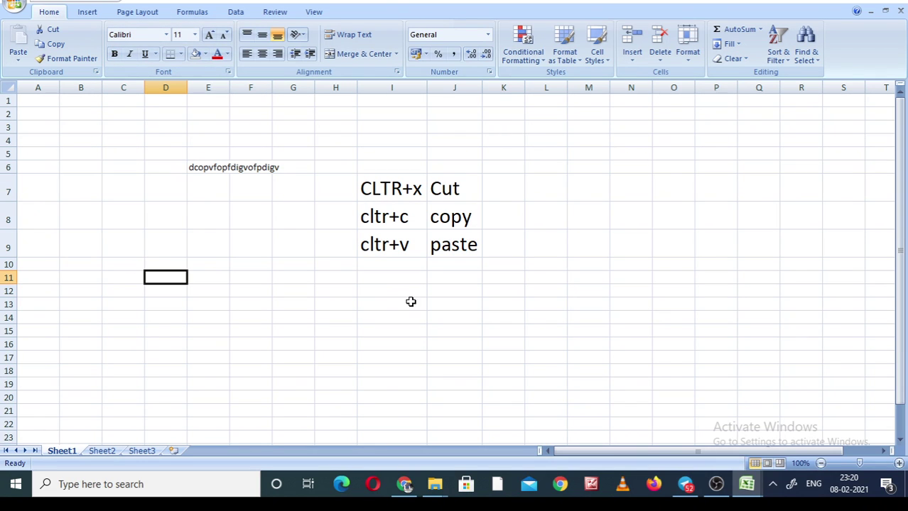
# Step: Add the bold shortcut below the list, entering cltr+b in cell I10 and bold in cell J10
pyautogui.click(374, 265)
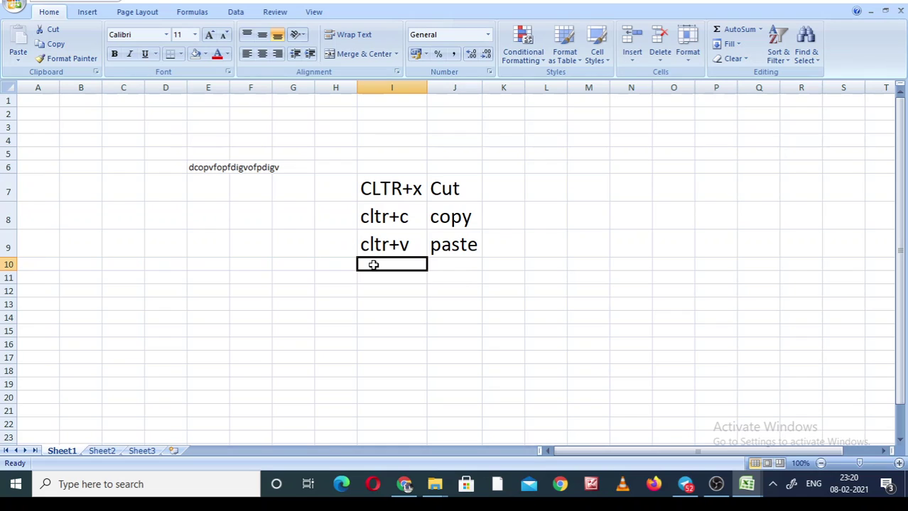
pyautogui.write('cltr+')
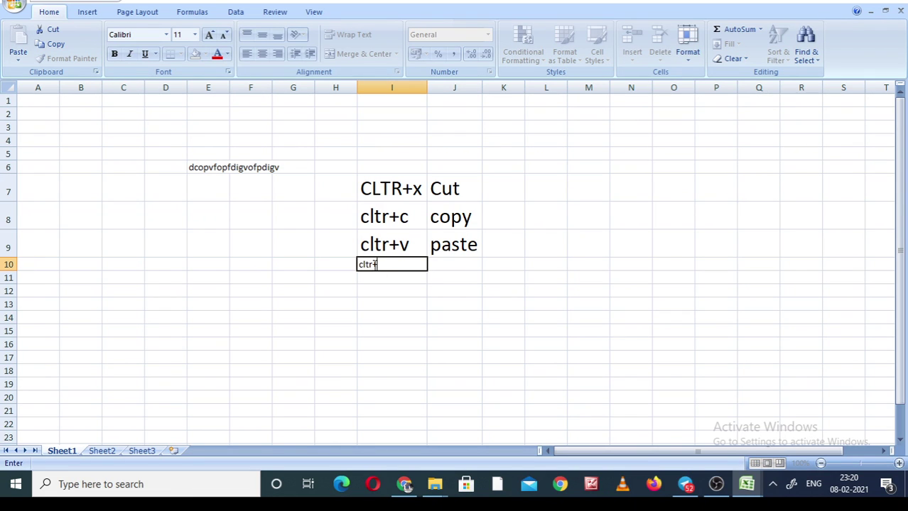
pyautogui.write('b')
pyautogui.press('Tab')
pyautogui.write('bold')
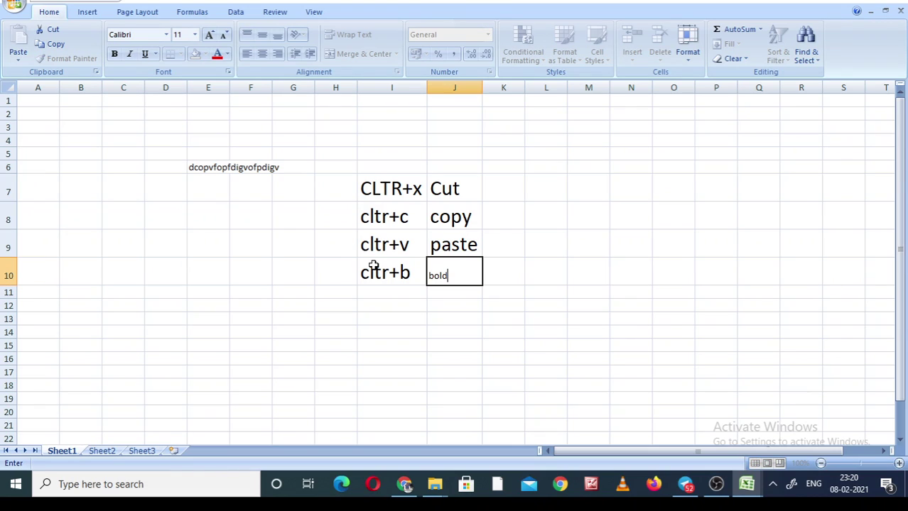
pyautogui.press('Return')
# Step: Add the italic shortcut in row 11, entering cltr+i in cell I11 and italic in cell J11
pyautogui.press('Left')
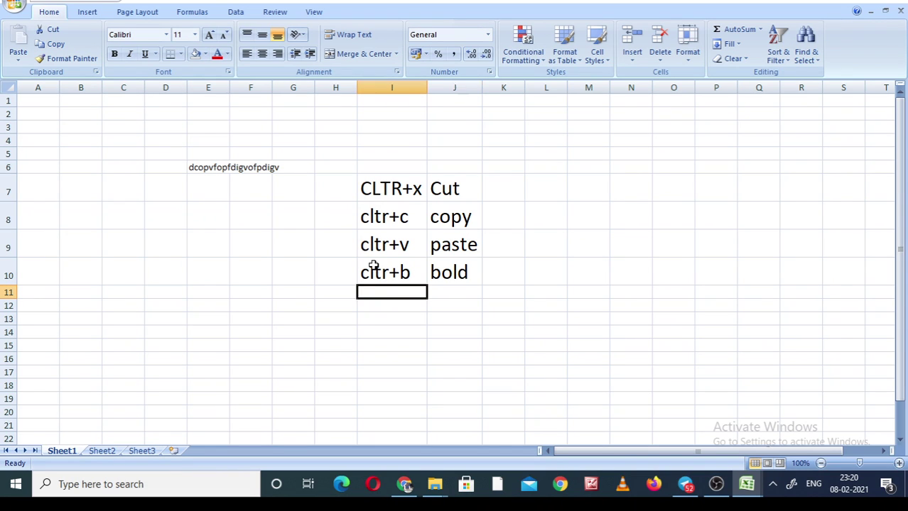
pyautogui.write('cltr+')
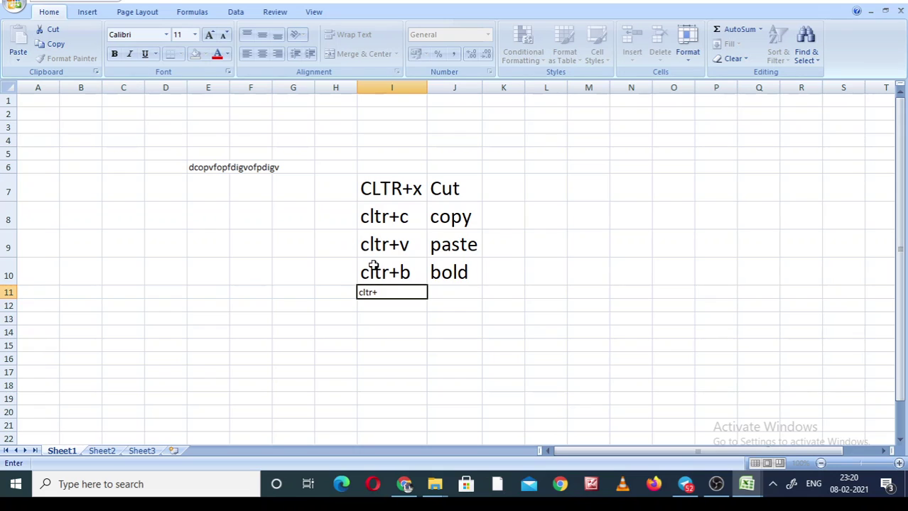
pyautogui.write('i')
pyautogui.press('Right')
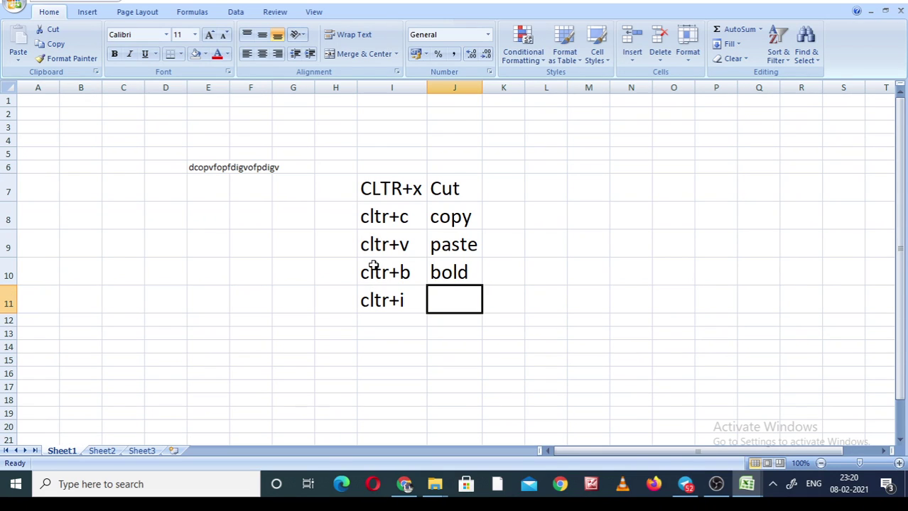
pyautogui.write('italic')
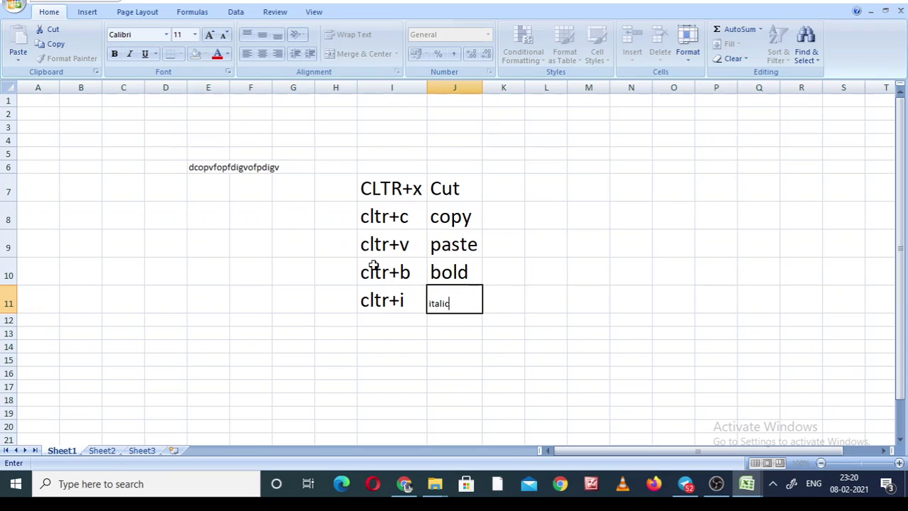
pyautogui.press('Return')
# Step: Add the underline shortcut in row 12, entering cltr+u in cell I12 and underline in cell J12
pyautogui.press('Left')
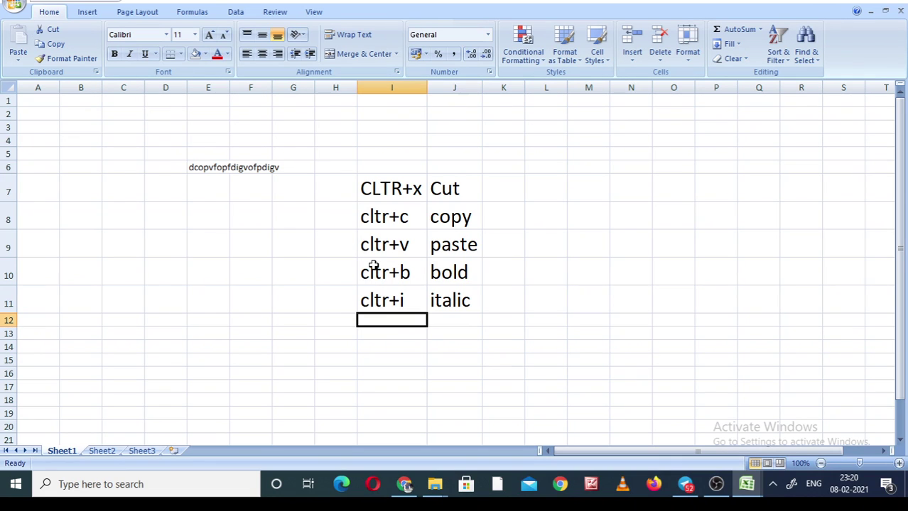
pyautogui.write('cltr')
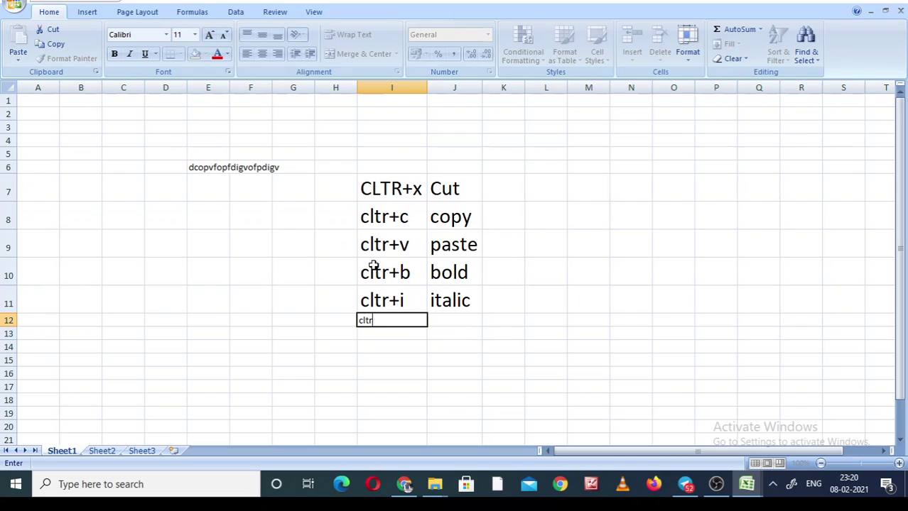
pyautogui.write('+u')
pyautogui.press('Tab')
pyautogui.write('under')
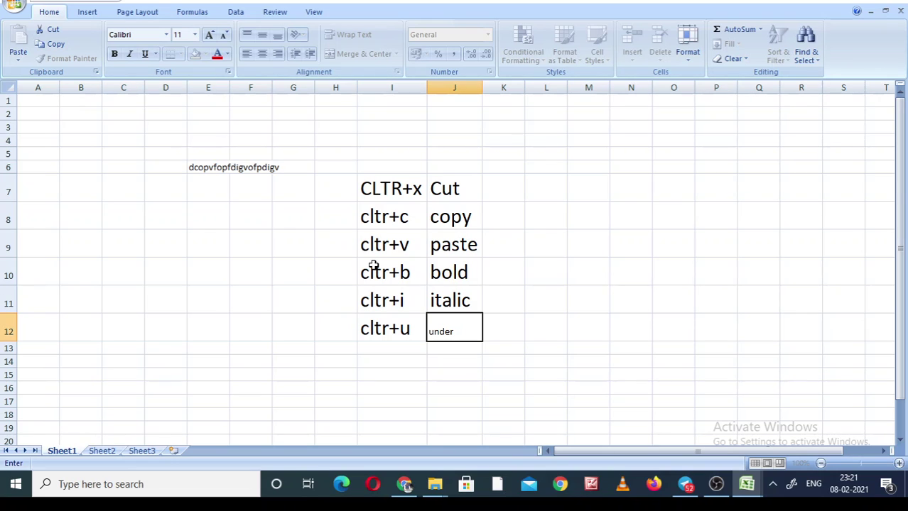
pyautogui.write('line')
pyautogui.press('Return')
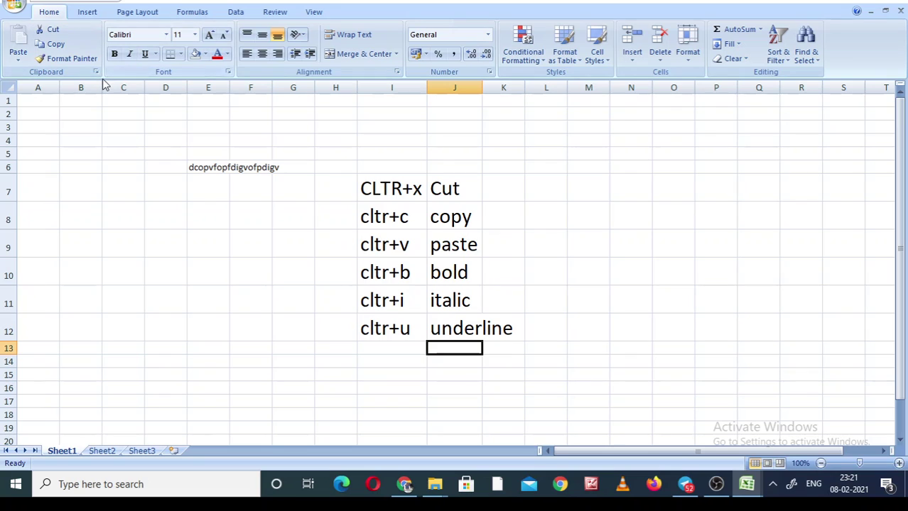
# Step: Select the whole shortcut list in I7:J12 and turn underlining on and off again
pyautogui.click(385, 201)
pyautogui.hotkey('shift', 'Right')
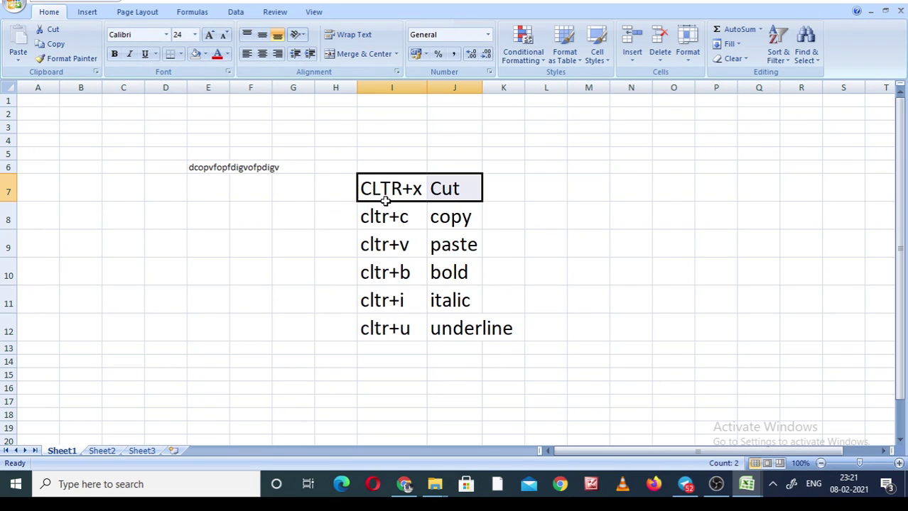
pyautogui.hotkey('shift', 'Down')
pyautogui.hotkey('shift', 'Down')
pyautogui.hotkey('shift', 'Down')
pyautogui.hotkey('shift', 'Down')
pyautogui.hotkey('shift', 'Down')
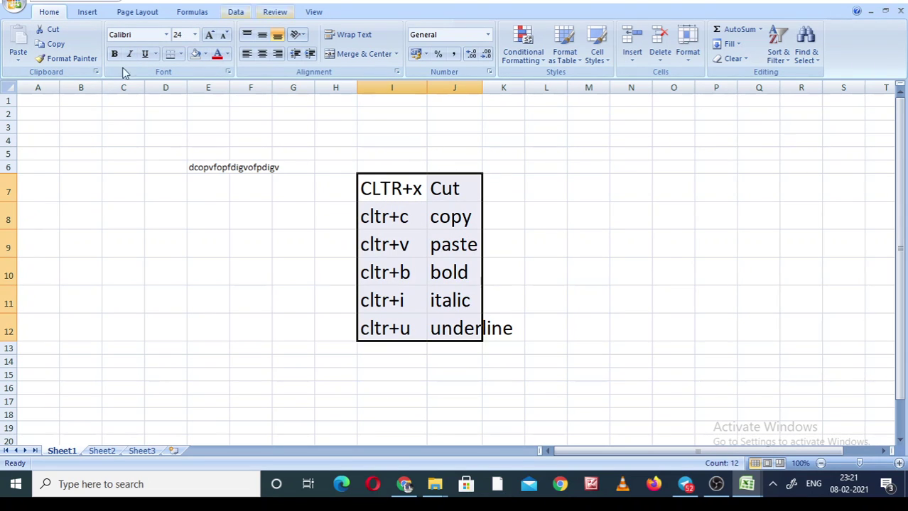
pyautogui.click(145, 56)
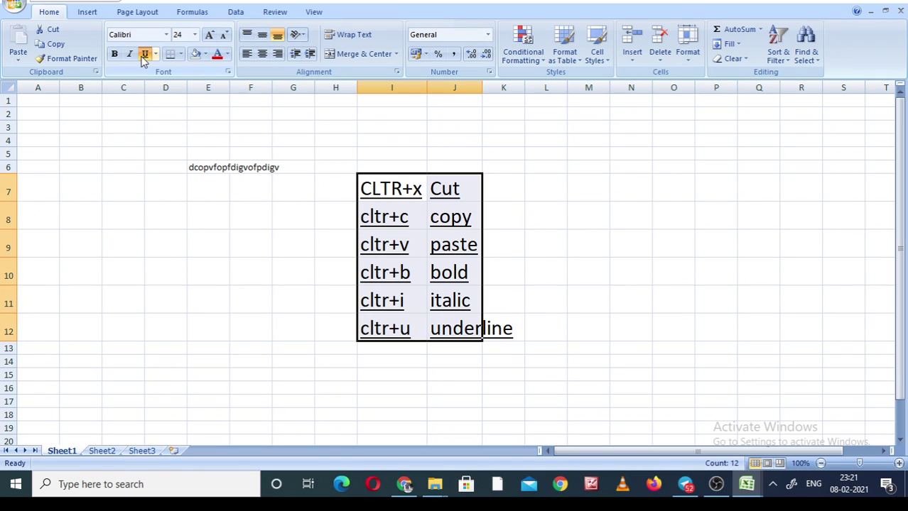
pyautogui.click(144, 57)
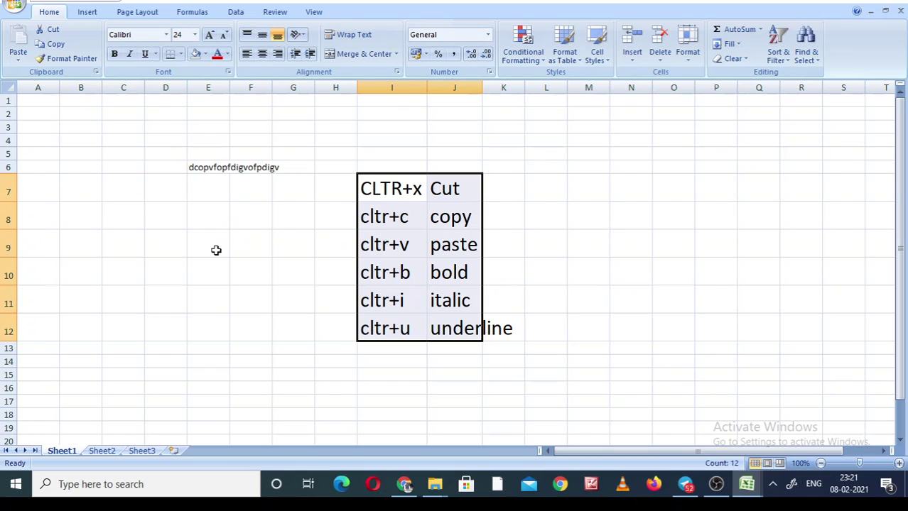
# Step: Try centre and right alignment on I7:J12, ending with the text aligned left and to the top of its cells
pyautogui.click(263, 57)
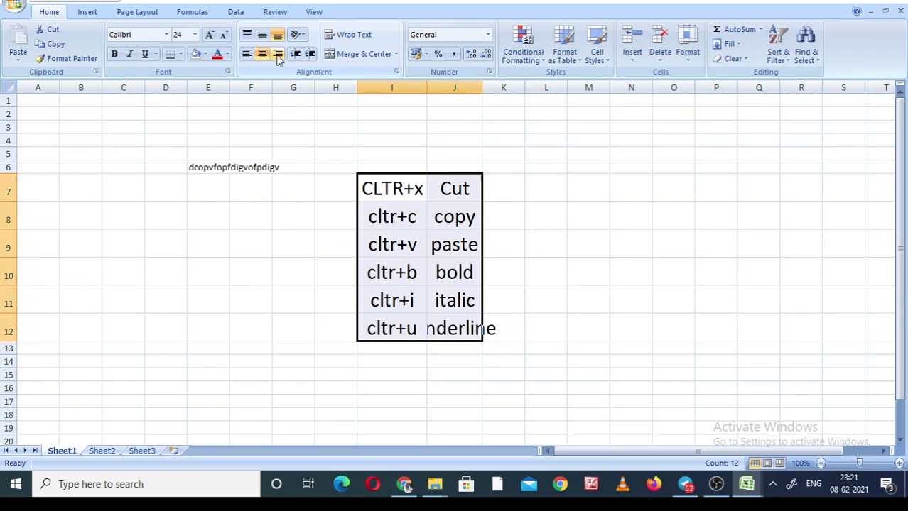
pyautogui.click(276, 55)
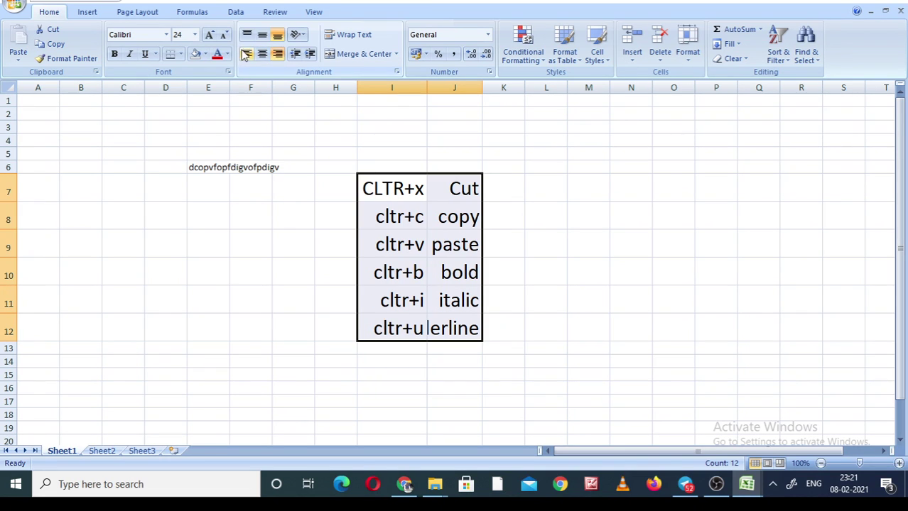
pyautogui.click(246, 56)
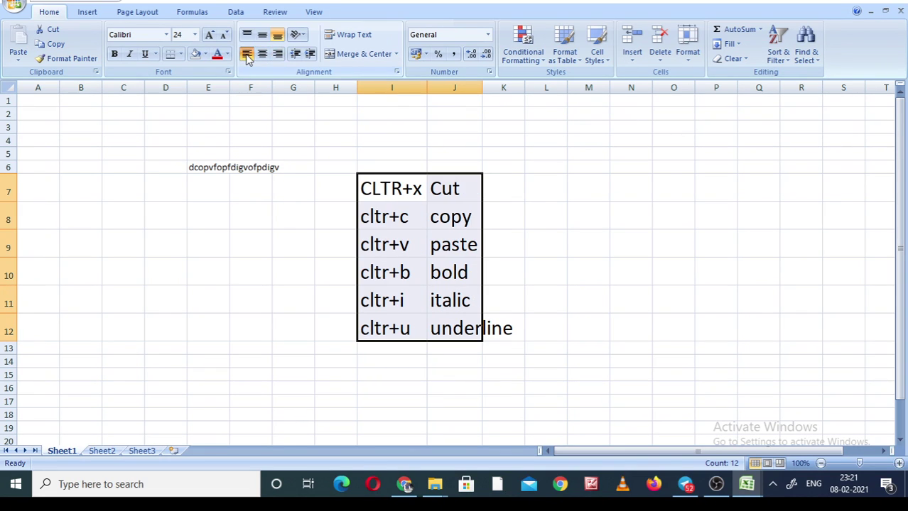
pyautogui.click(246, 35)
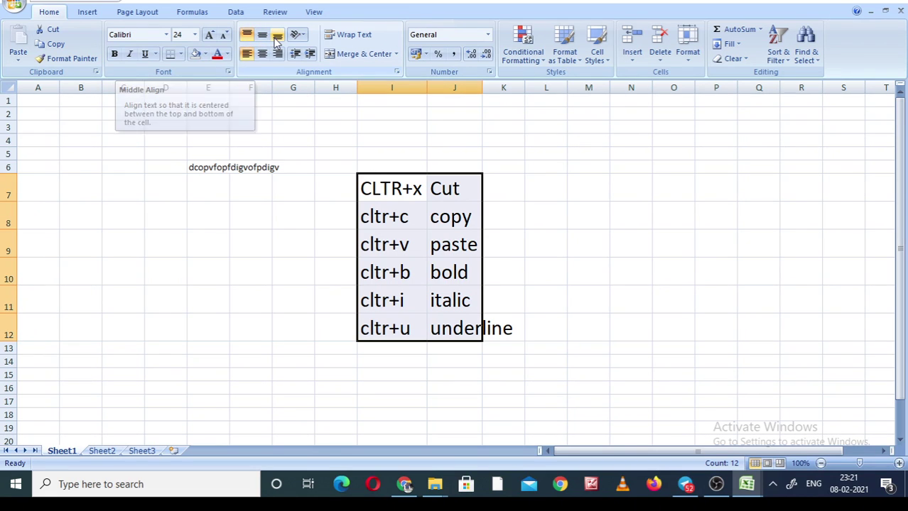
# Step: Fill the shortcut list in I7:J12 with yellow and set its font colour to red
pyautogui.click(205, 56)
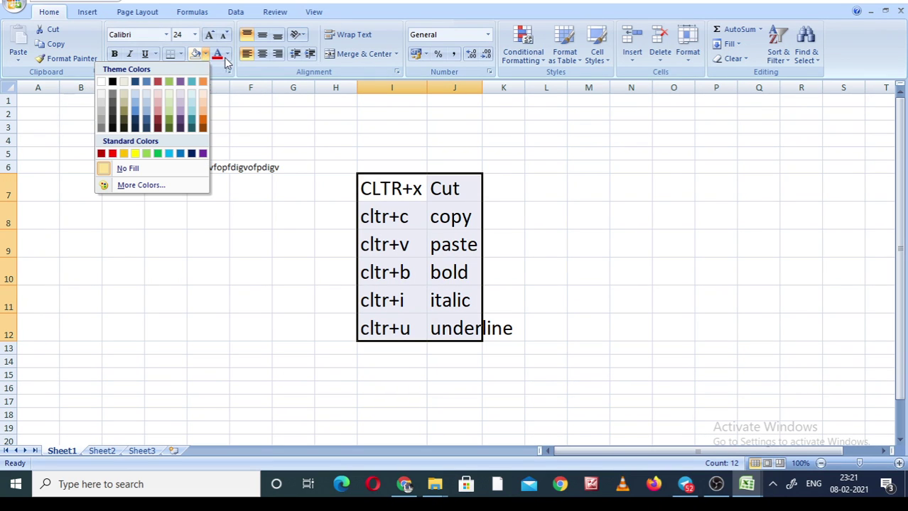
pyautogui.click(136, 155)
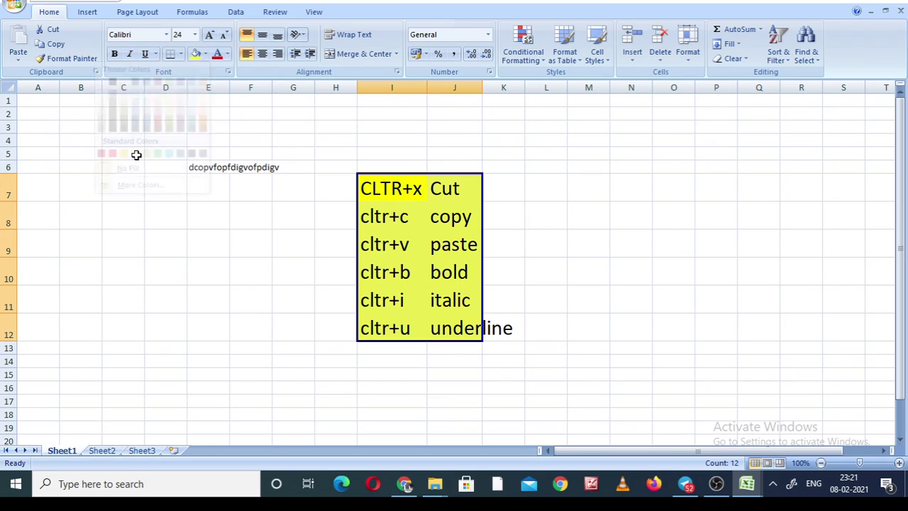
pyautogui.click(228, 55)
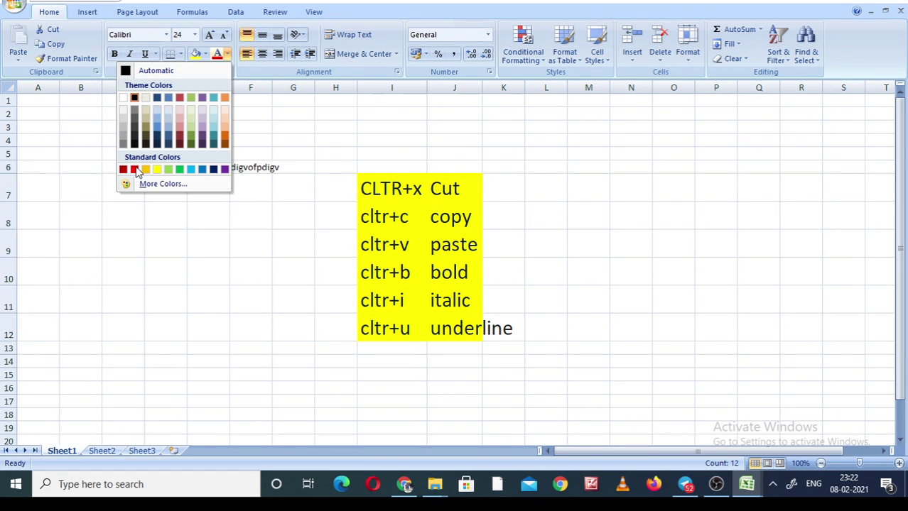
pyautogui.click(134, 168)
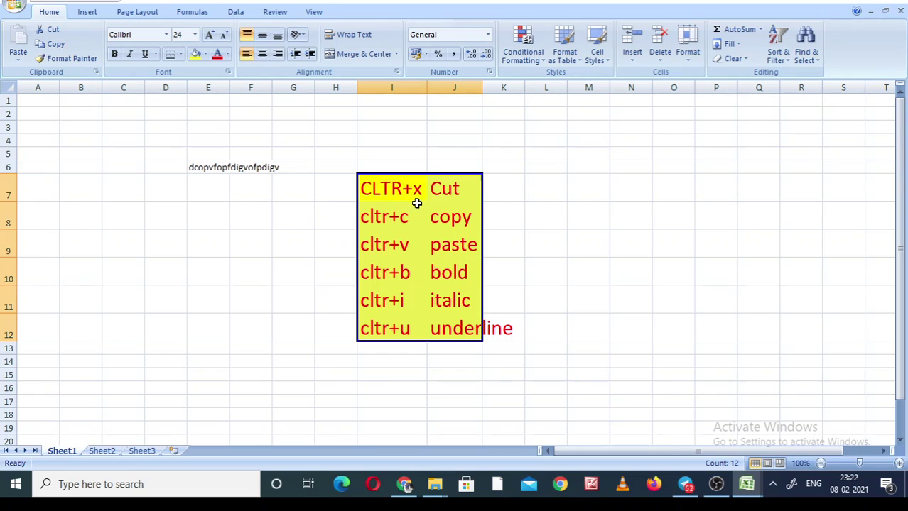